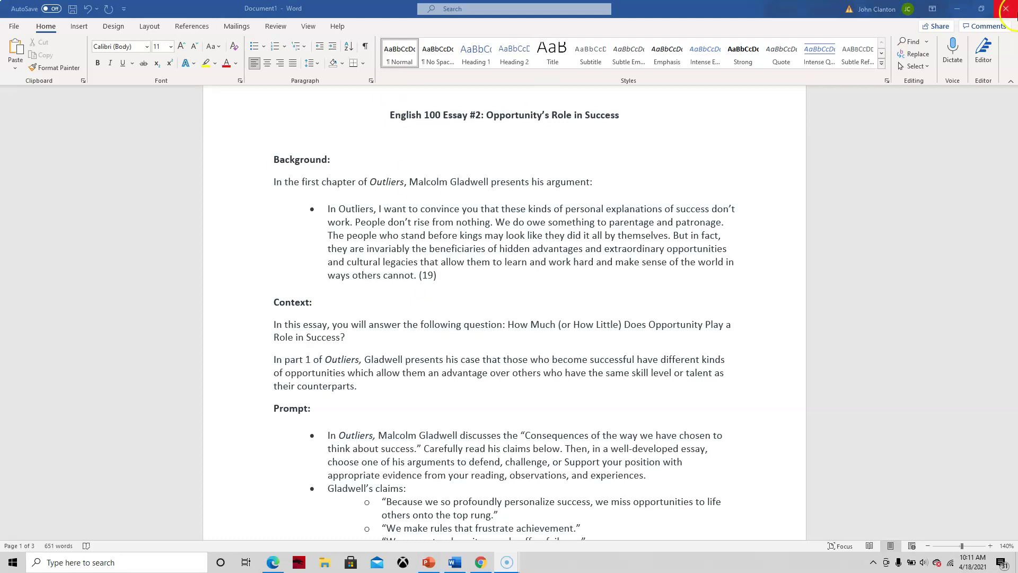
# Step: Scroll past the Context and Prompt sections to read the Qualify an argument bullets
pyautogui.scroll(-1, 1011, 93)
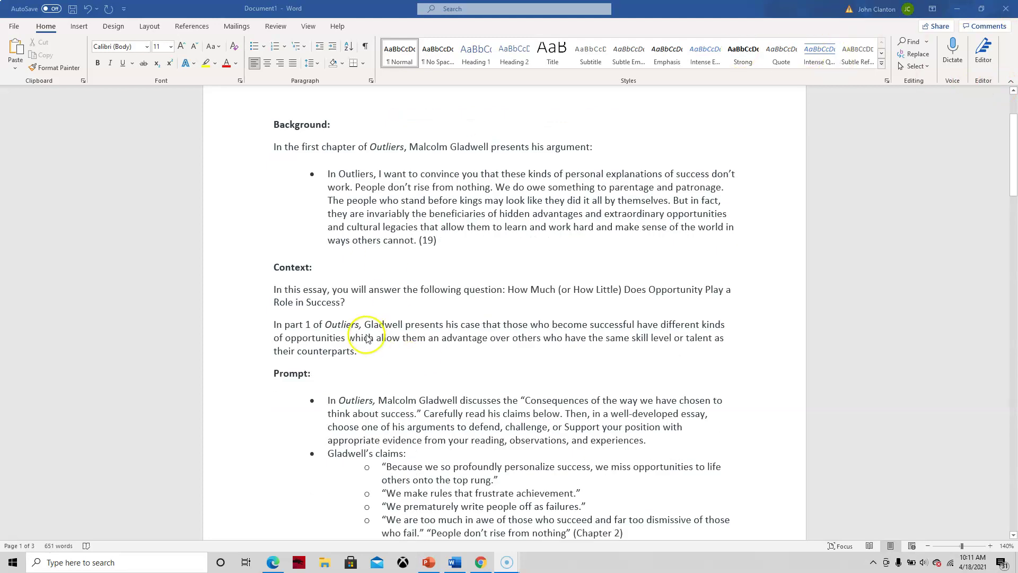
pyautogui.scroll(-2, 367, 340)
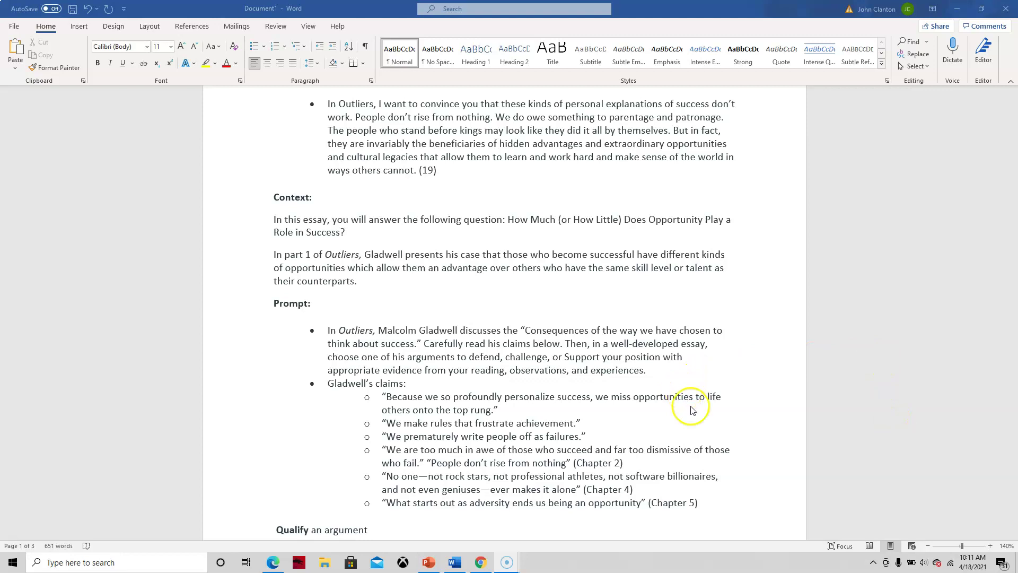
pyautogui.scroll(-2, 893, 406)
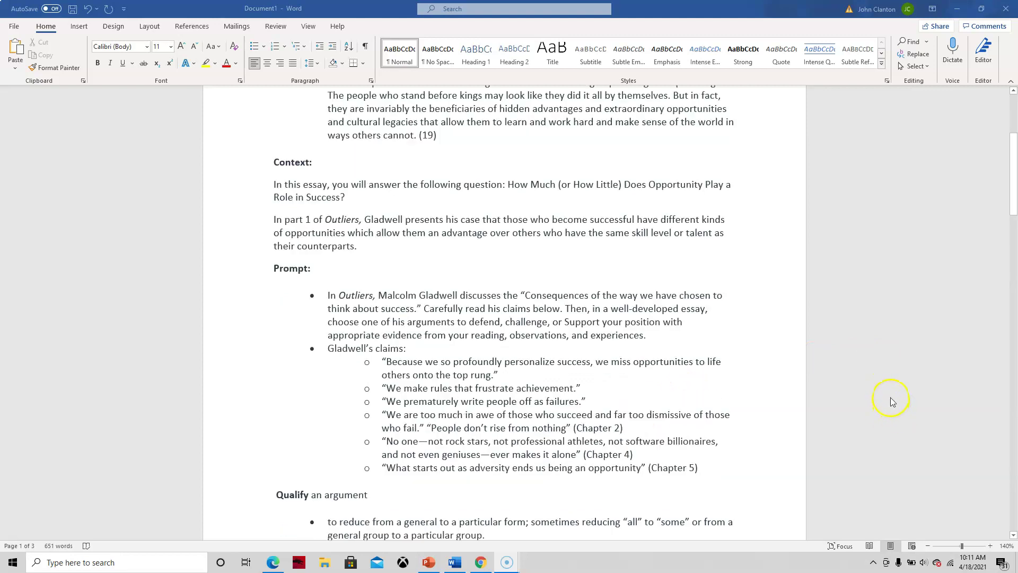
pyautogui.scroll(-1, 878, 392)
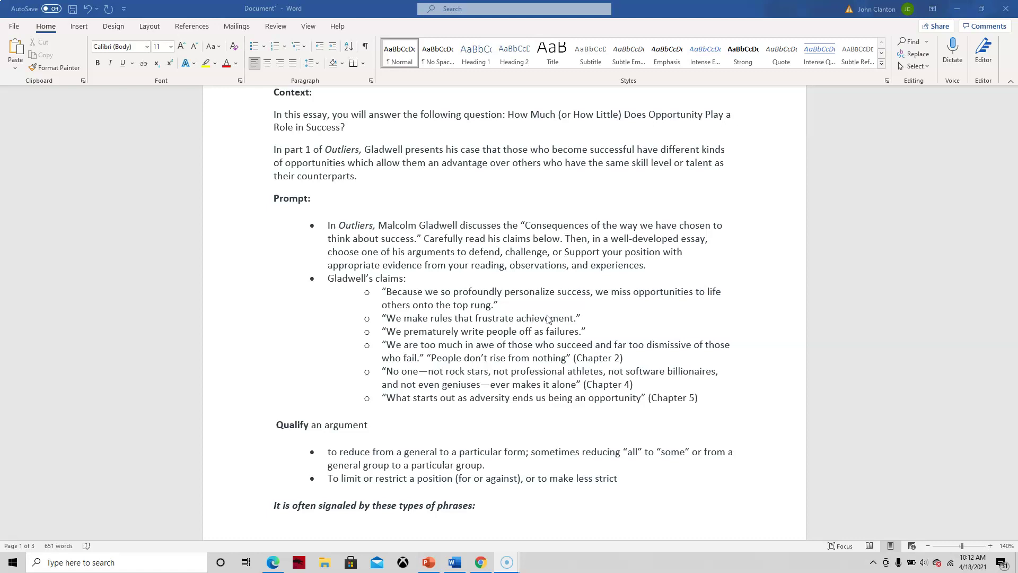
pyautogui.click(462, 404)
pyautogui.click(615, 354)
# Step: Scroll past the EXAMPLES list to page 3 with FOCUS QUESTION, ANSWER, CLAIM and Key Words
pyautogui.scroll(-9, 456, 323)
pyautogui.scroll(-3, 465, 332)
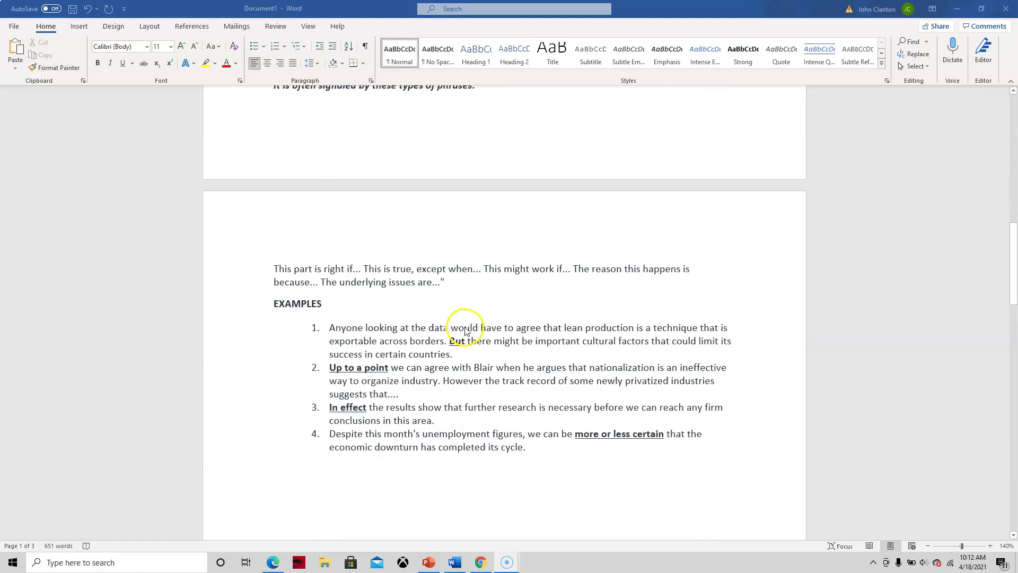
pyautogui.scroll(-1, 318, 327)
pyautogui.scroll(-20, 409, 333)
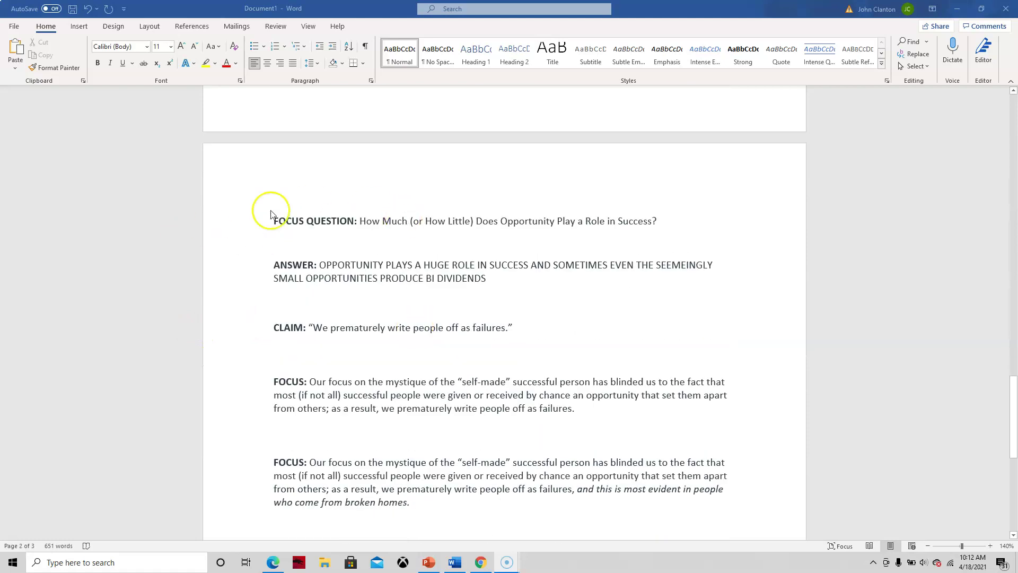
pyautogui.scroll(-1, 386, 220)
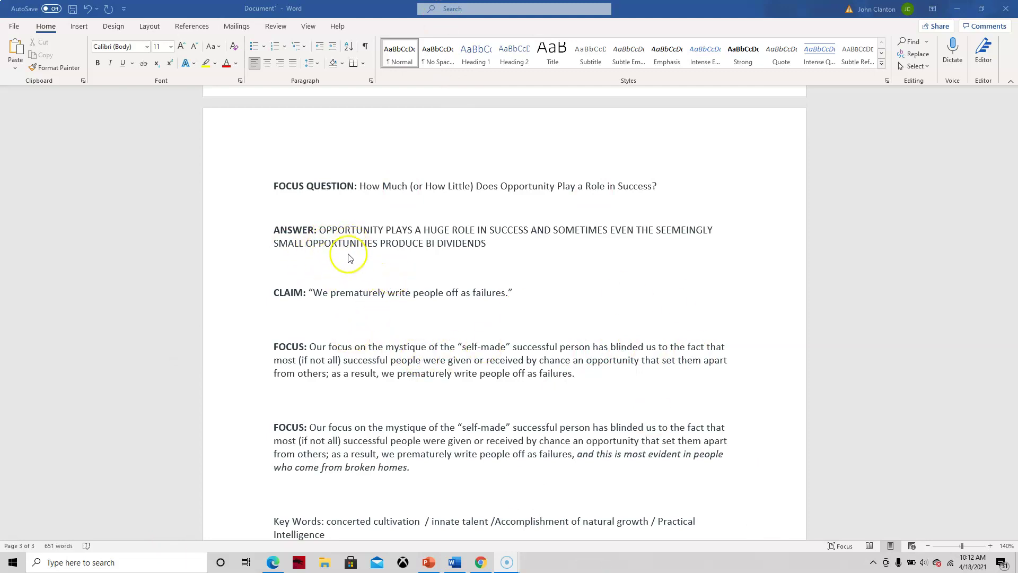
# Step: Fix the typo in the ANSWER line so it reads PRODUCE BIG DIVIDENDS
pyautogui.click(436, 244)
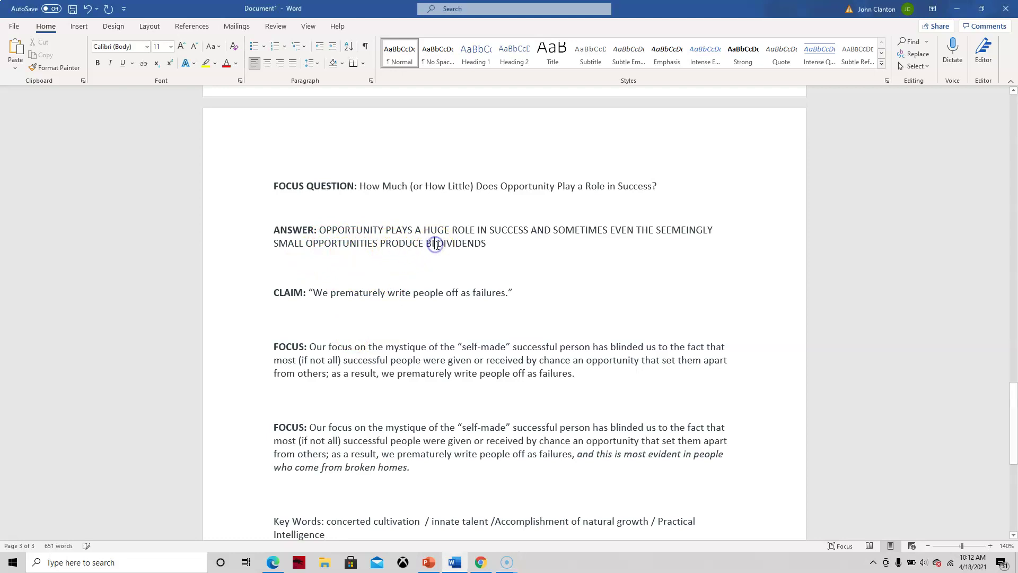
pyautogui.write('G')
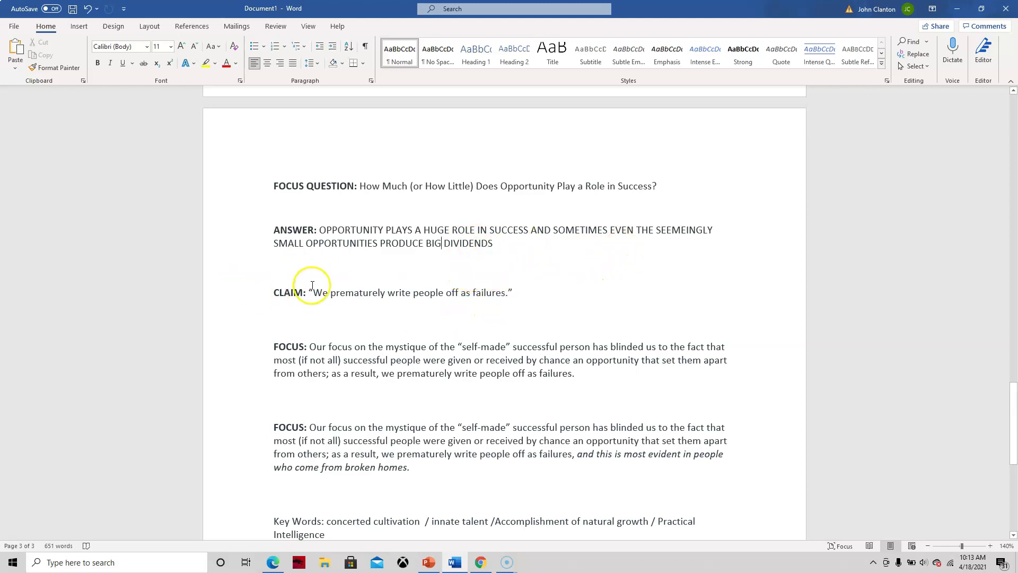
pyautogui.scroll(5, 396, 305)
pyautogui.scroll(-5, 407, 230)
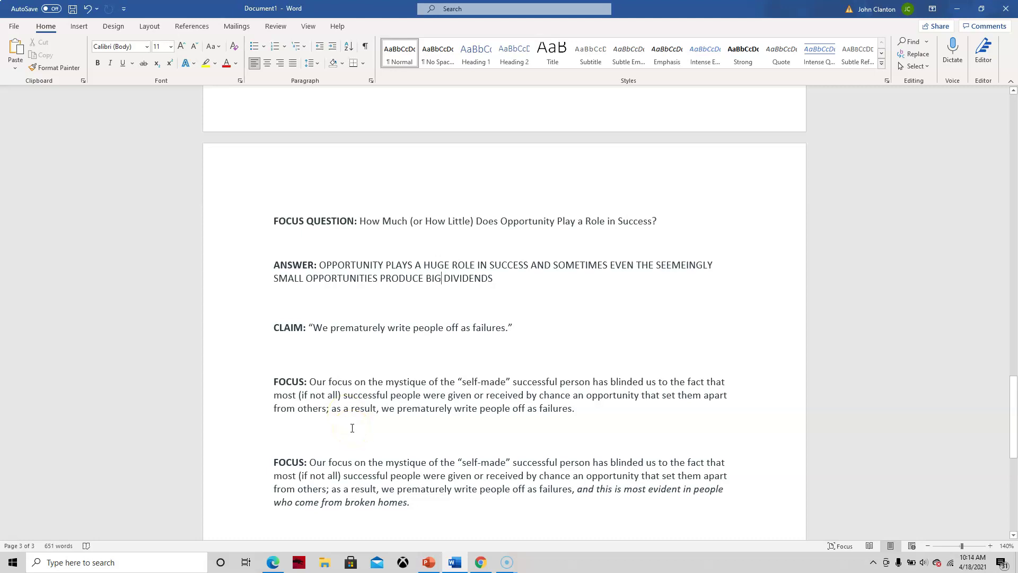
# Step: Select the claim phrase starting at 'we' in the first FOCUS paragraph, then deselect it
pyautogui.click(386, 409)
pyautogui.moveTo(385, 409); pyautogui.dragTo(575, 406)
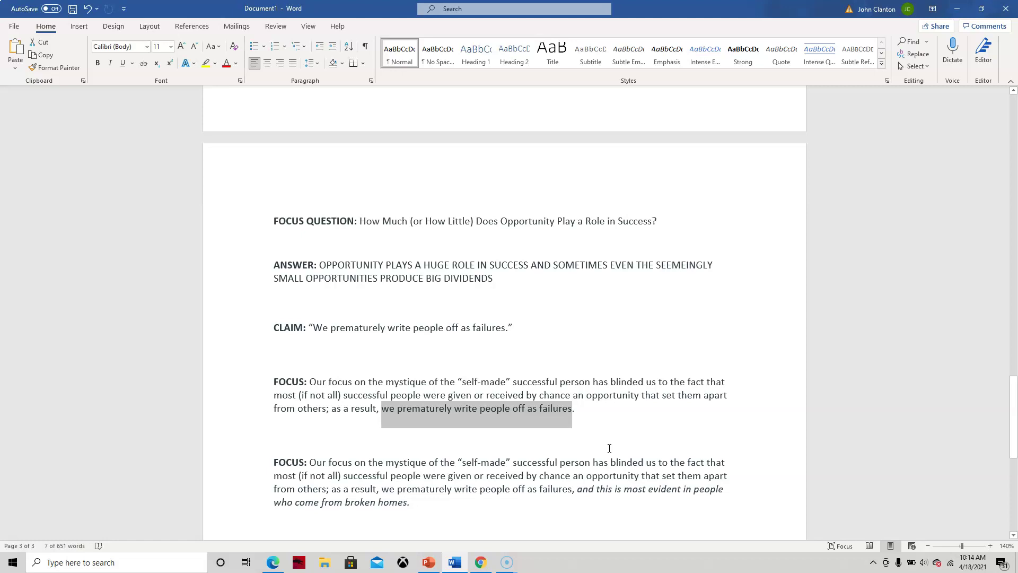
pyautogui.click(601, 417)
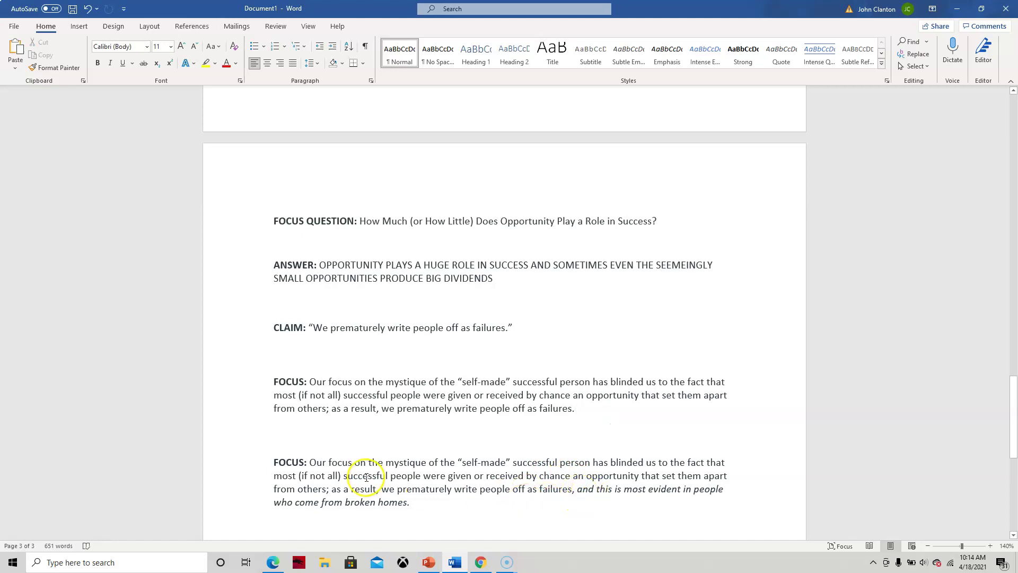
# Step: Relabel the second FOCUS paragraph as 'MORE FOCUSED:'
pyautogui.click(271, 464)
pyautogui.write('MORE')
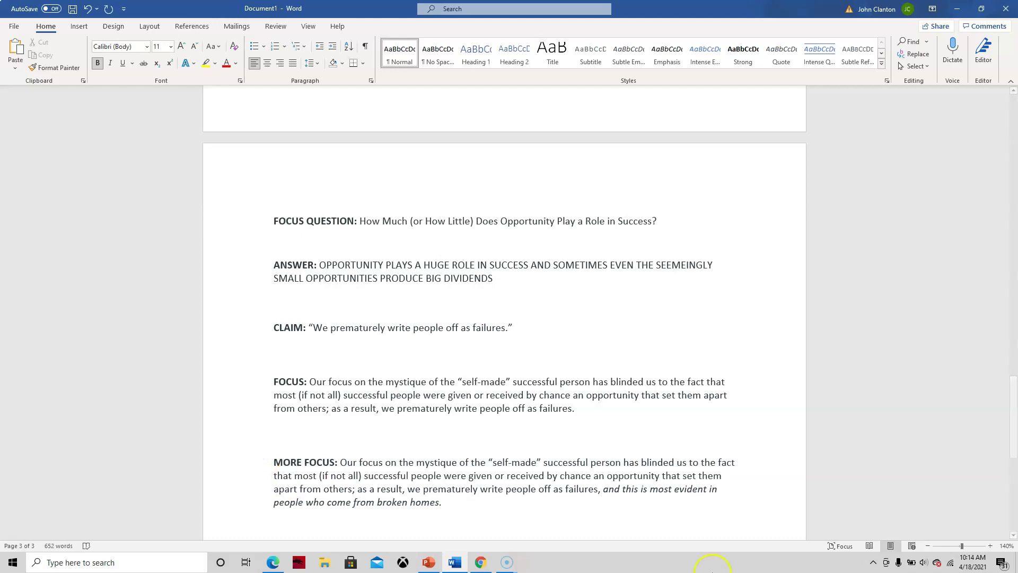
pyautogui.click(337, 462)
pyautogui.write('ED')
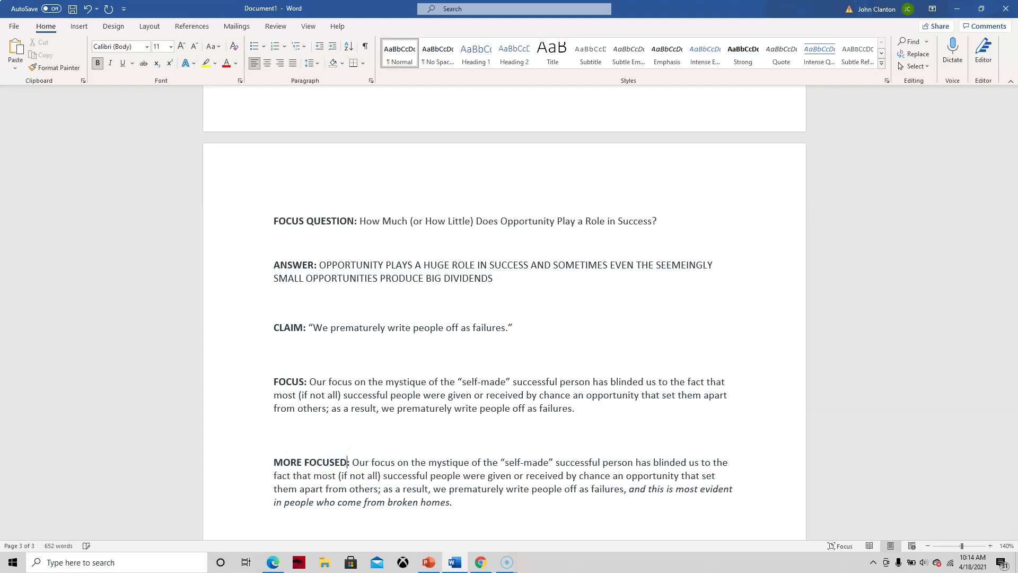
pyautogui.scroll(-2, 297, 467)
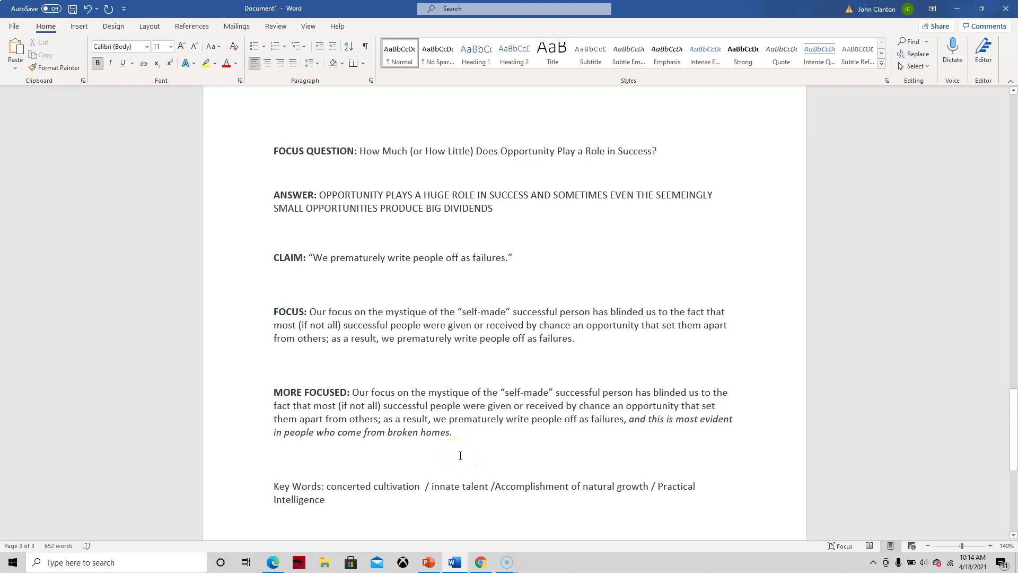
# Step: Add the italic line 'Ex: cast of prematurely single-mothers' after the MORE FOCUSED paragraph
pyautogui.click(473, 435)
pyautogui.press('Return')
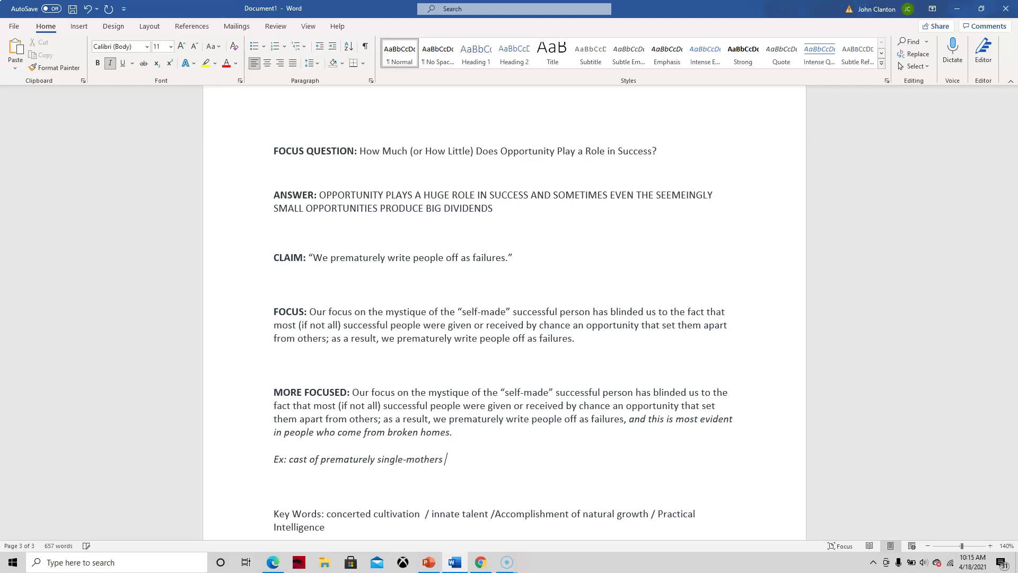
pyautogui.scroll(-3, 454, 409)
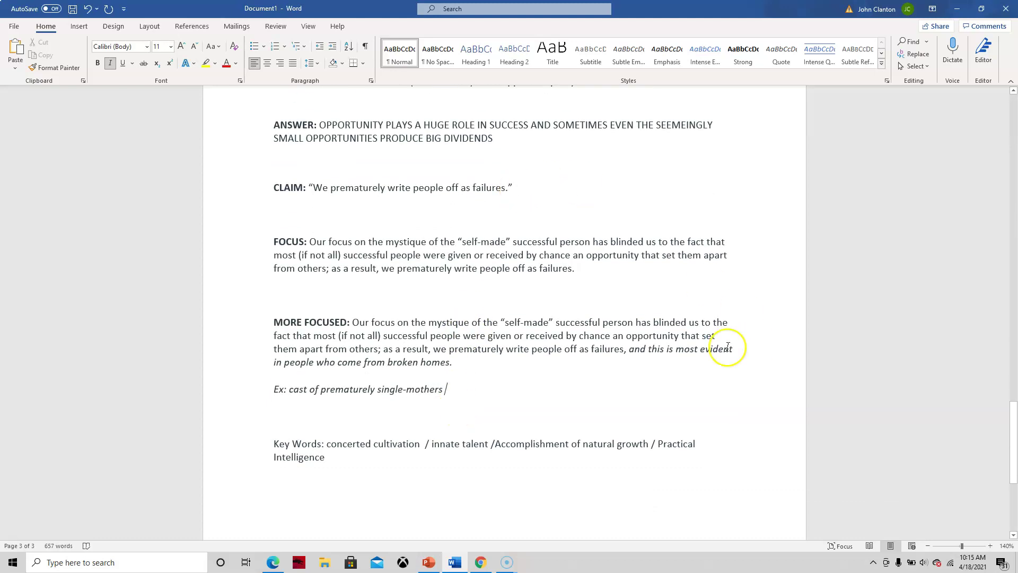
pyautogui.scroll(2, 546, 388)
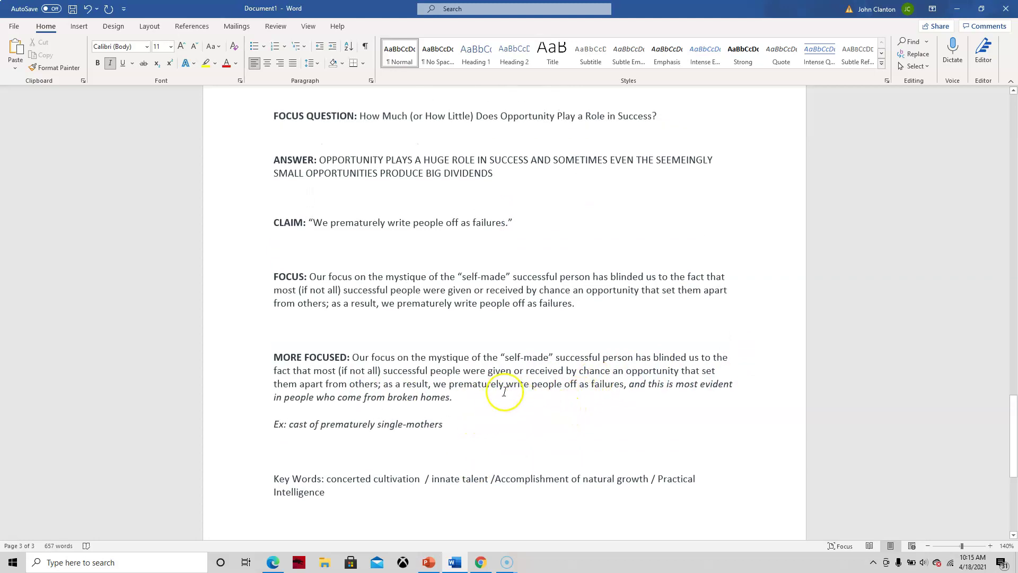
pyautogui.scroll(-1, 491, 408)
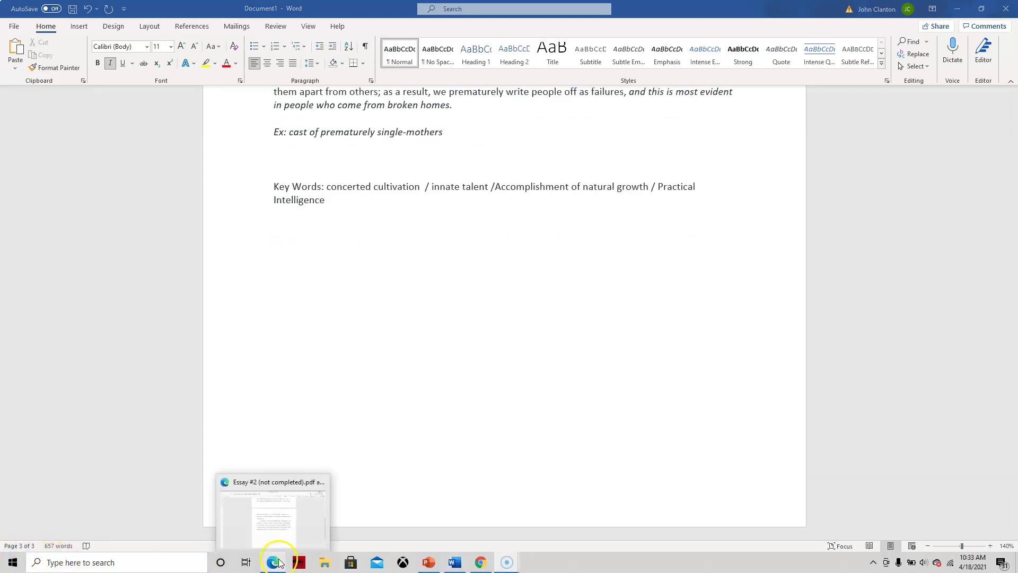
# Step: Switch to Chrome showing the Modesto Junior College homepage at mjc.edu
pyautogui.click(477, 565)
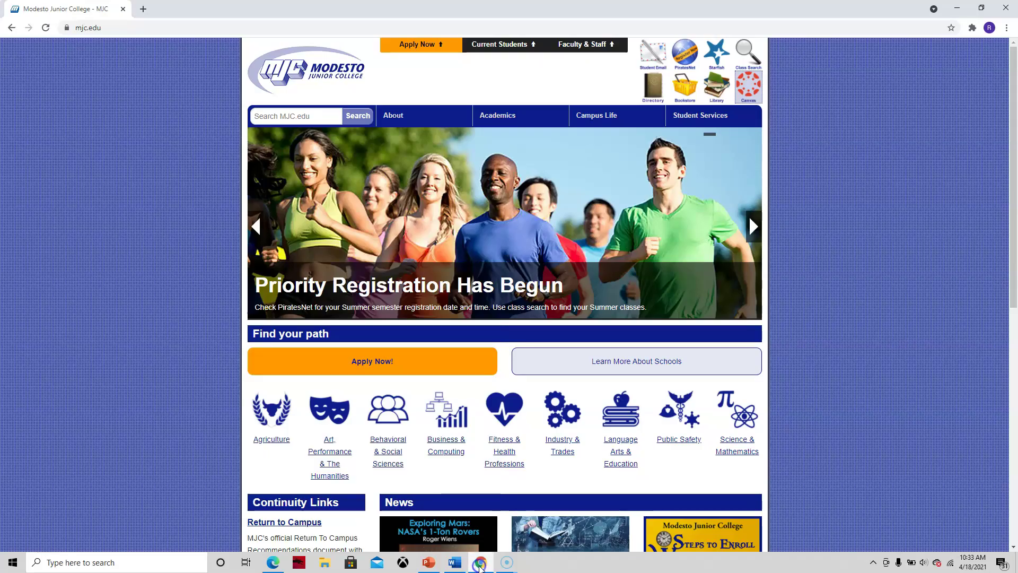
pyautogui.scroll(-2, 386, 318)
pyautogui.scroll(2, 385, 277)
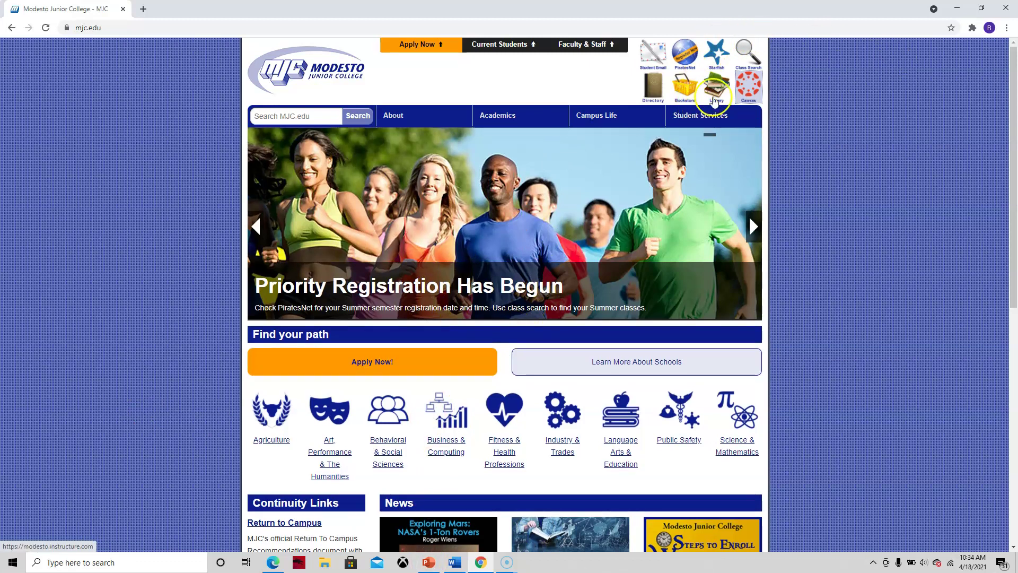
# Step: Go to the MJC Library page and open its Articles & Databases listing
pyautogui.click(717, 88)
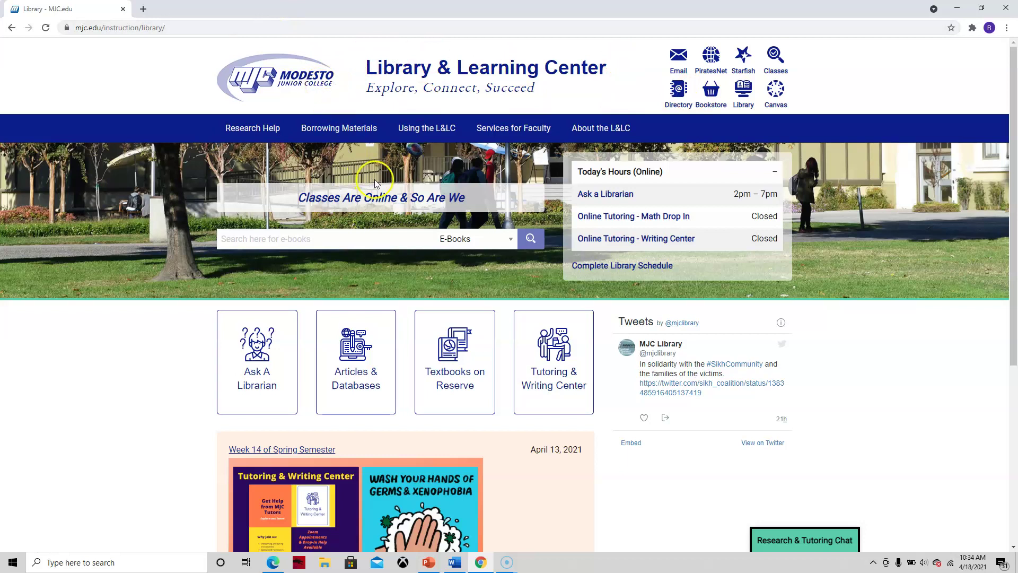
pyautogui.scroll(-1, 423, 229)
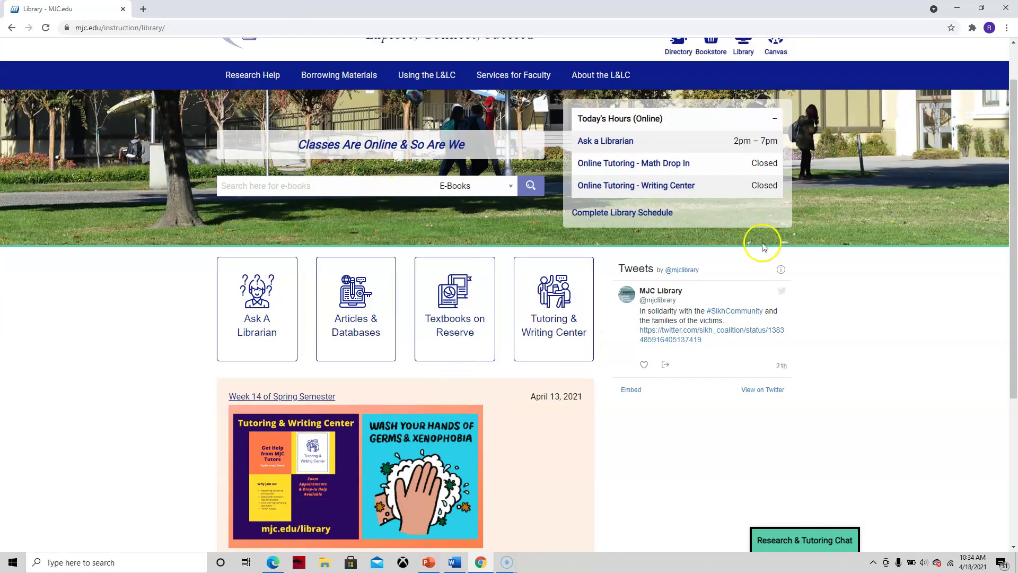
pyautogui.scroll(1, 464, 199)
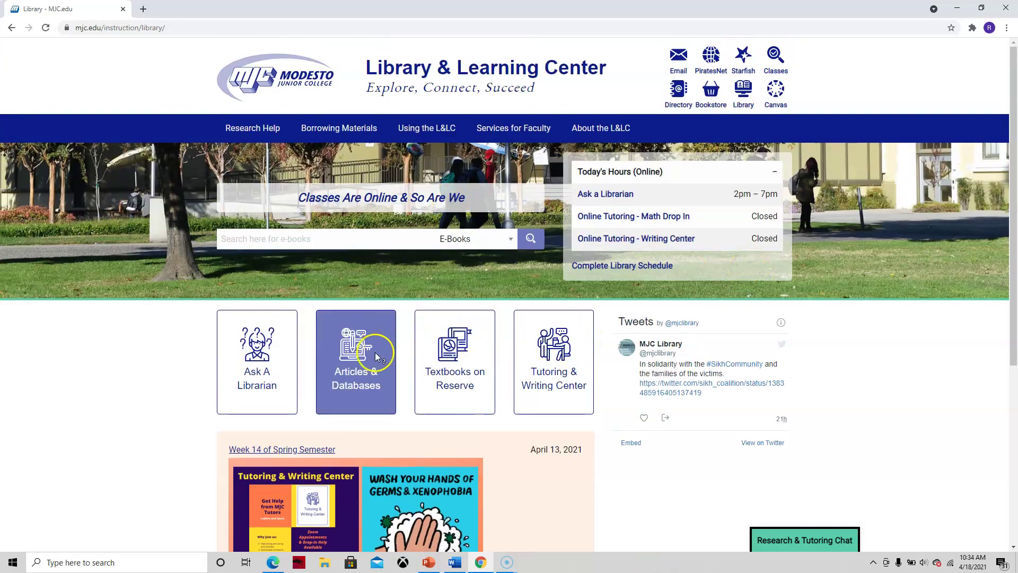
pyautogui.click(359, 372)
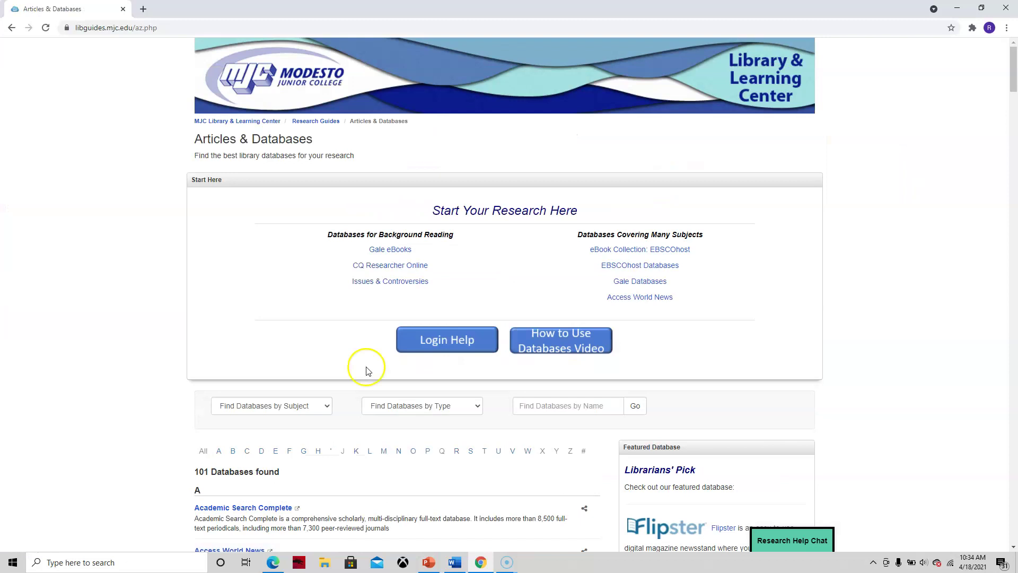
# Step: Browse the Articles & Databases page, opening and closing the Find Databases by Subject list
pyautogui.scroll(-1, 461, 337)
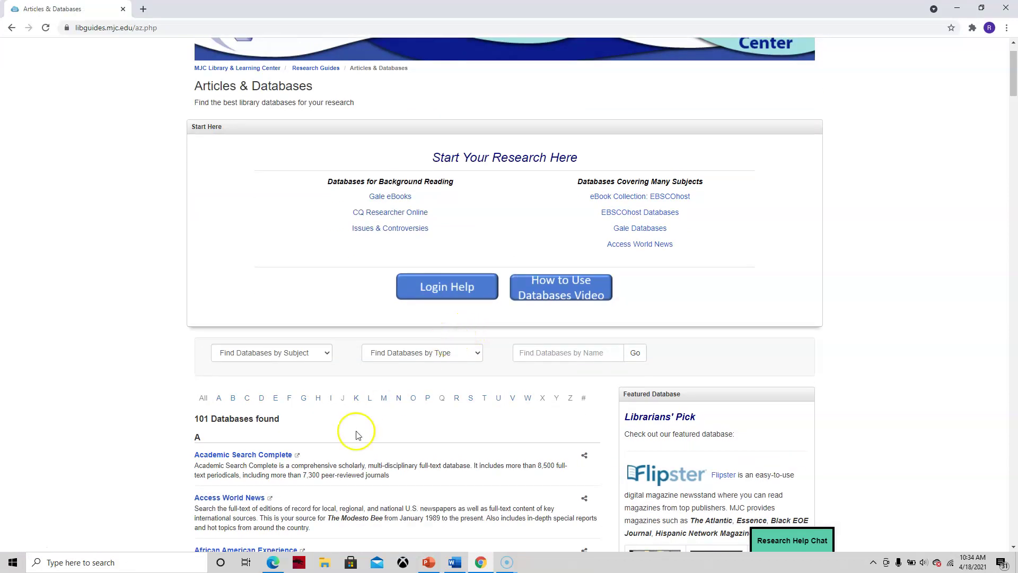
pyautogui.click(325, 356)
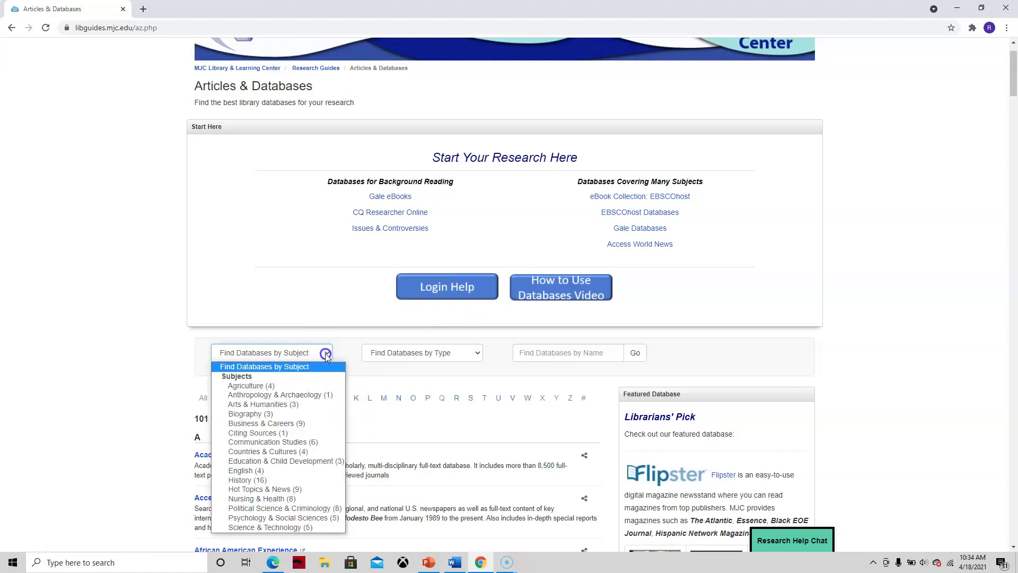
pyautogui.click(349, 289)
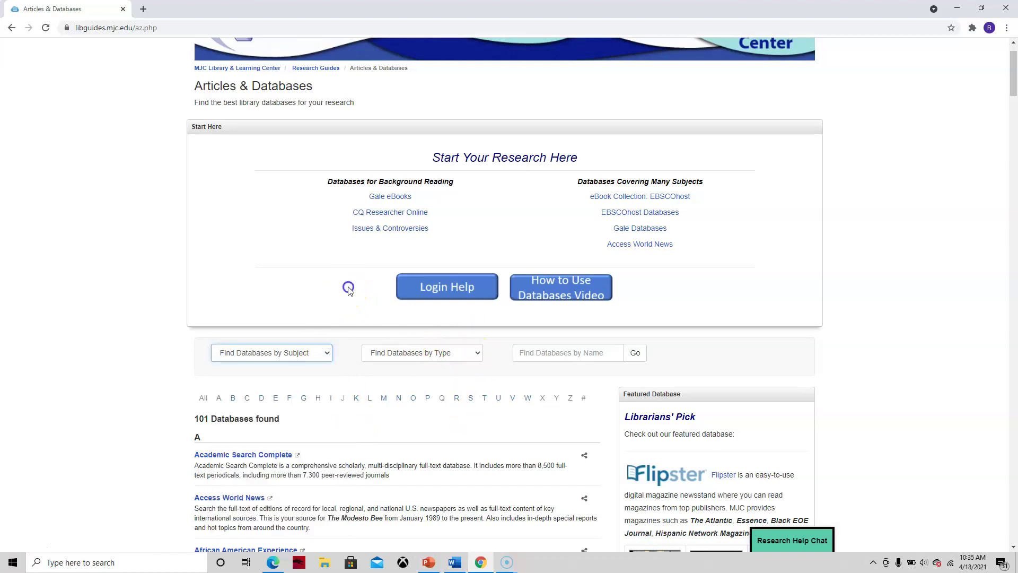
pyautogui.scroll(-3, 386, 391)
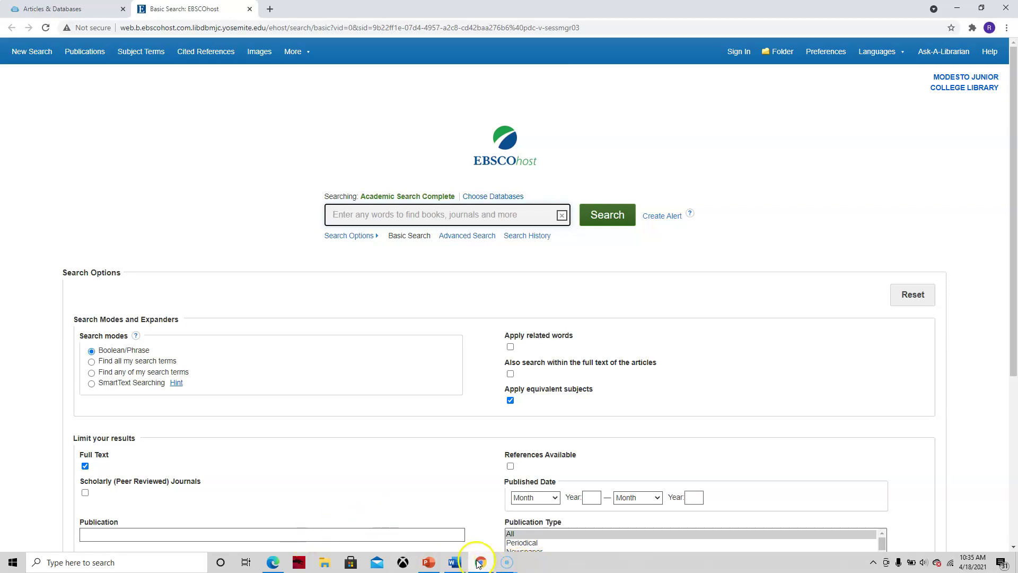
# Step: Back in Word, add the line 'Concerted Intelligence AND Success' below the Key Words
pyautogui.moveTo(457, 567)
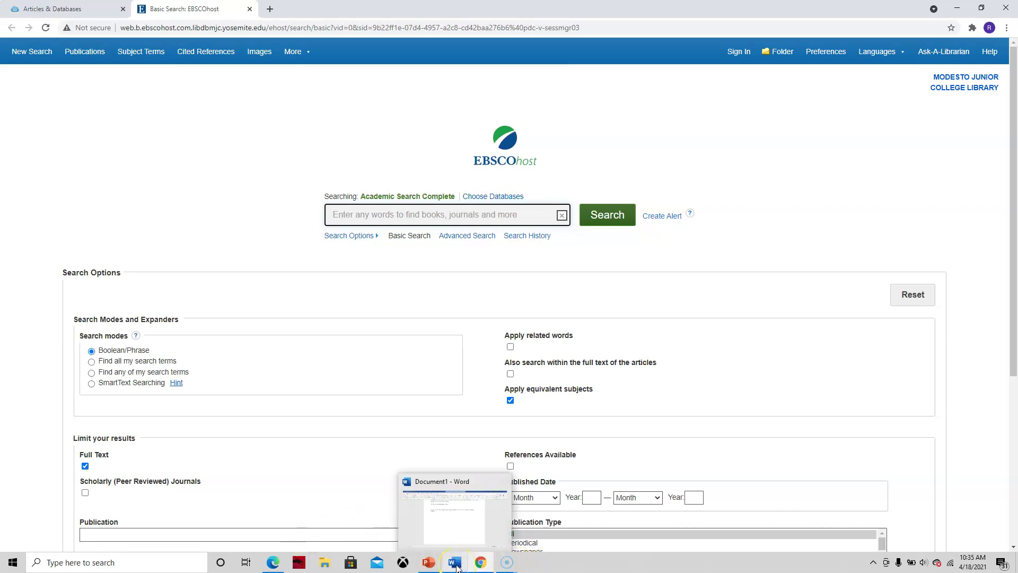
pyautogui.click(457, 567)
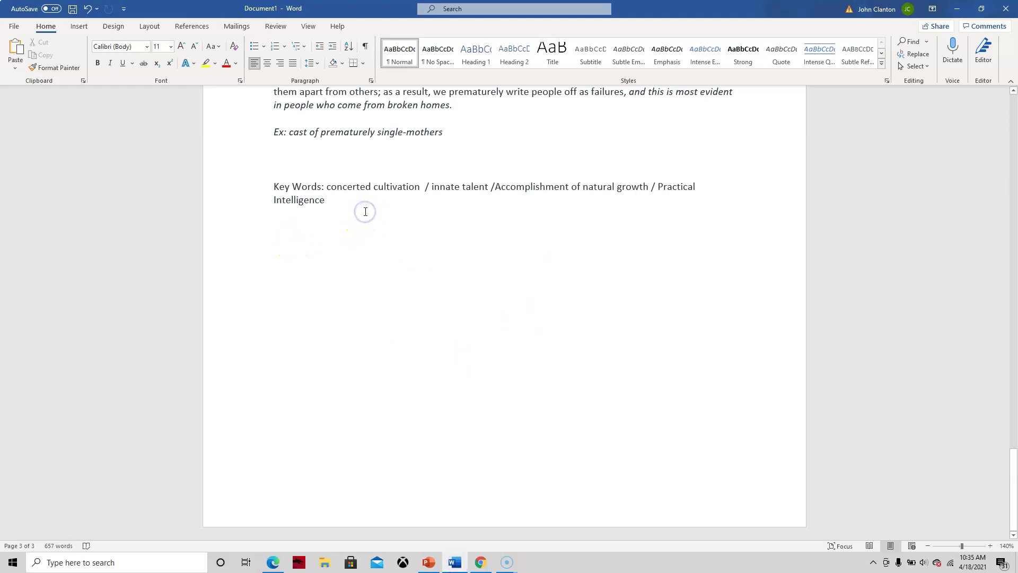
pyautogui.press('Return')
pyautogui.doubleClick(367, 247)
pyautogui.write('Concerted Inte')
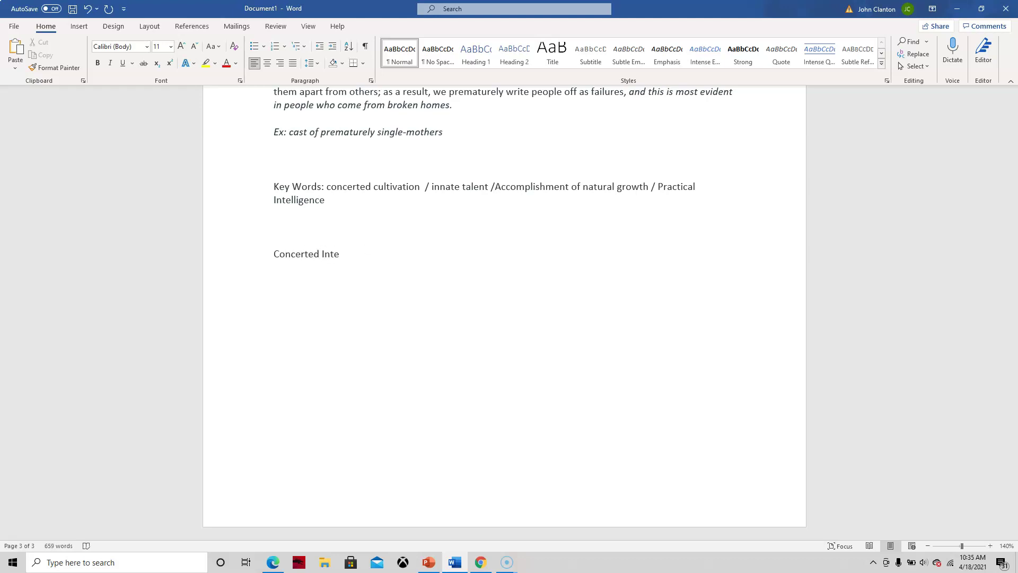
pyautogui.write('lligence AND Success')
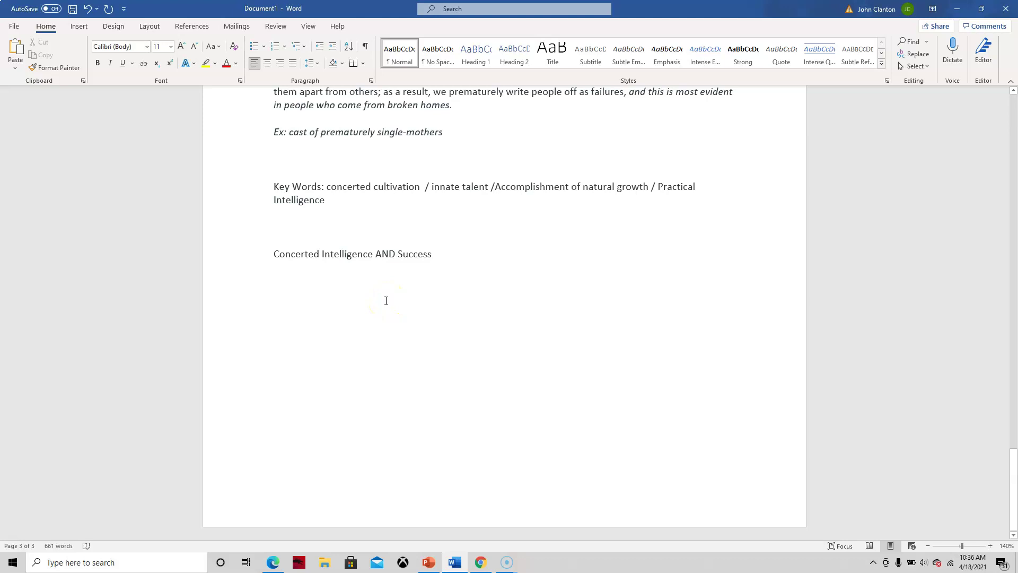
pyautogui.click(422, 286)
# Step: Replace AND with OR in the search line
pyautogui.click(377, 257)
pyautogui.press('Delete')
pyautogui.press('Delete')
pyautogui.press('Delete')
pyautogui.press('Delete')
pyautogui.write('OR')
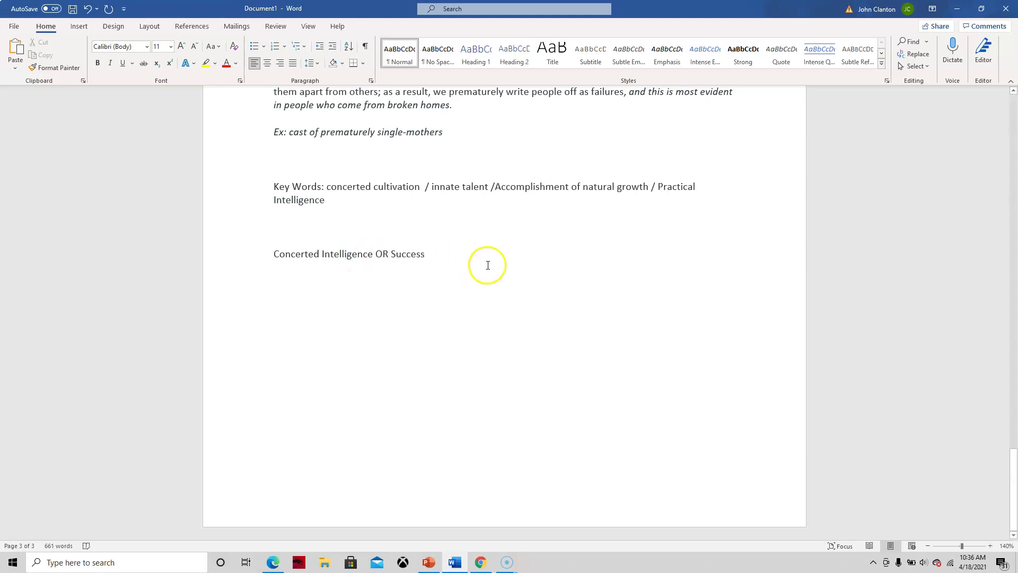
pyautogui.click(491, 257)
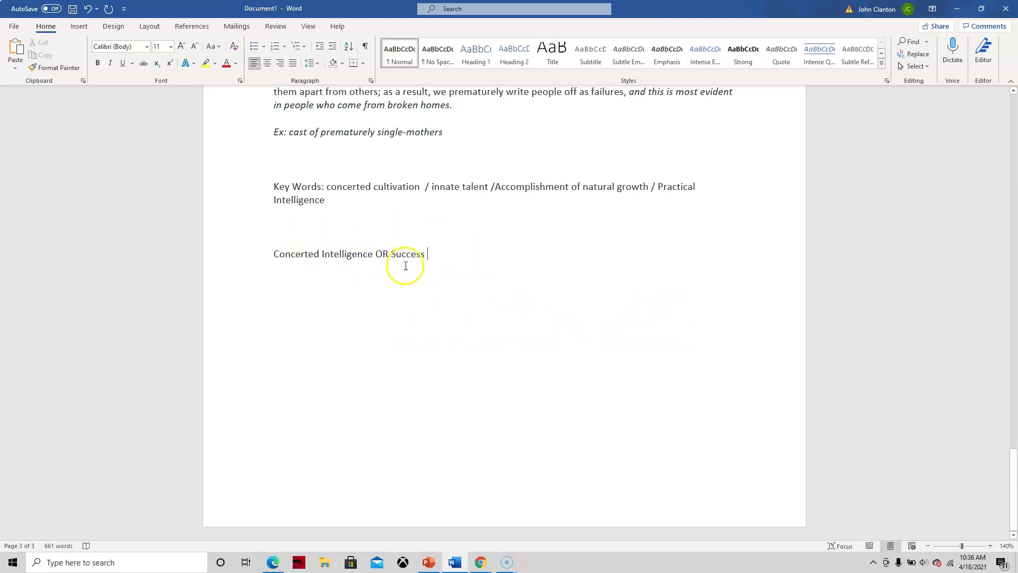
# Step: Swap OR for NOT so the line reads 'Concerted Intelligence NOT Success'
pyautogui.doubleClick(379, 253)
pyautogui.press('BackSpace')
pyautogui.write('NT')
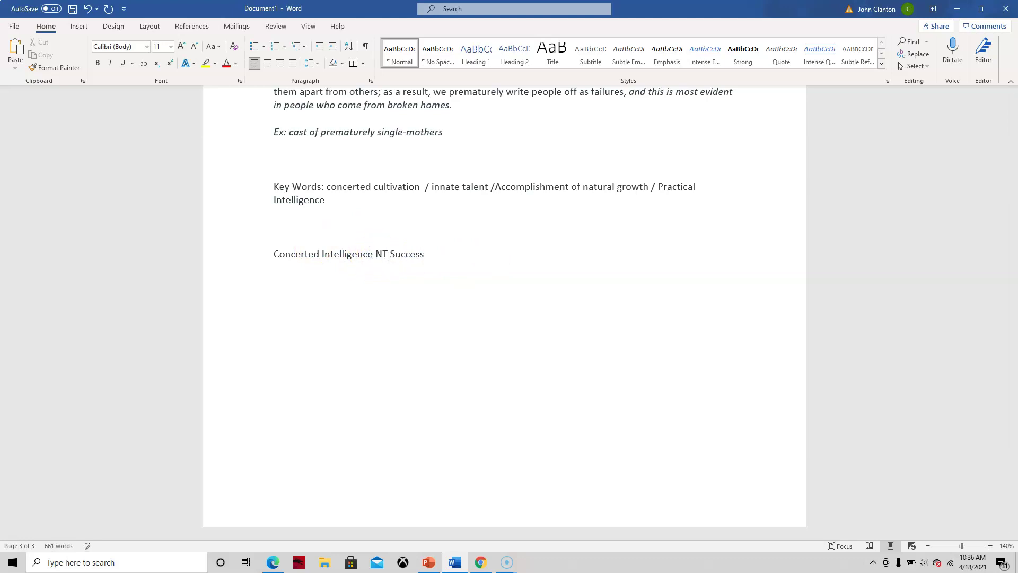
pyautogui.write('OT')
pyautogui.click(395, 254)
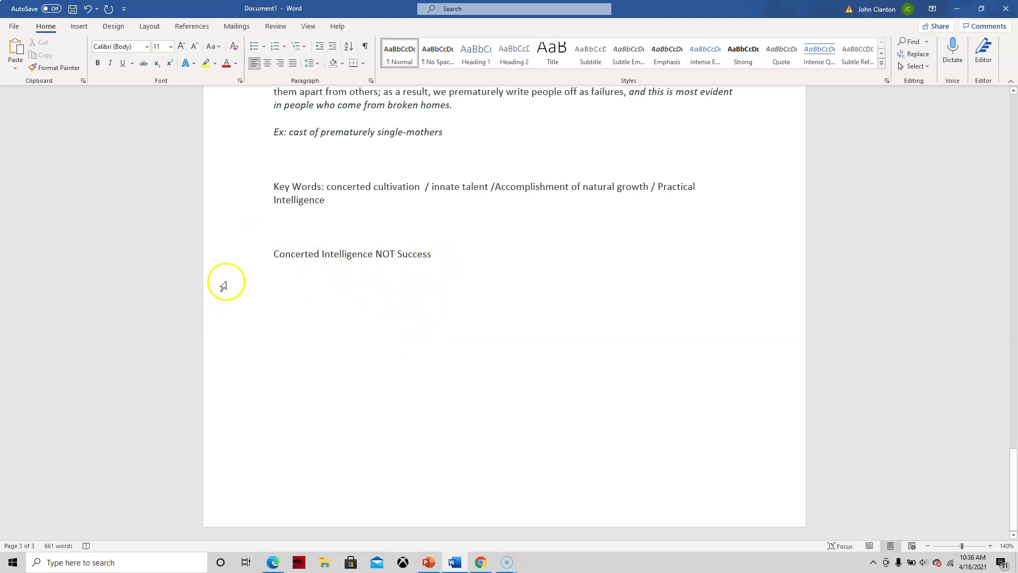
# Step: Copy the words 'Concerted Intelligence' from the Word brainstorm page
pyautogui.click(280, 254)
pyautogui.moveTo(280, 254); pyautogui.dragTo(355, 254)
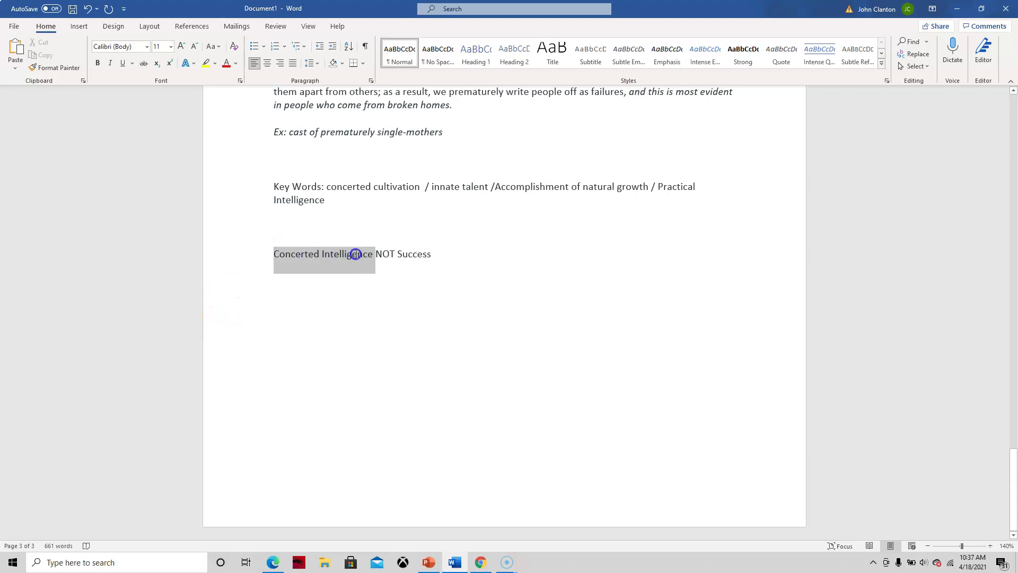
pyautogui.rightClick(355, 256)
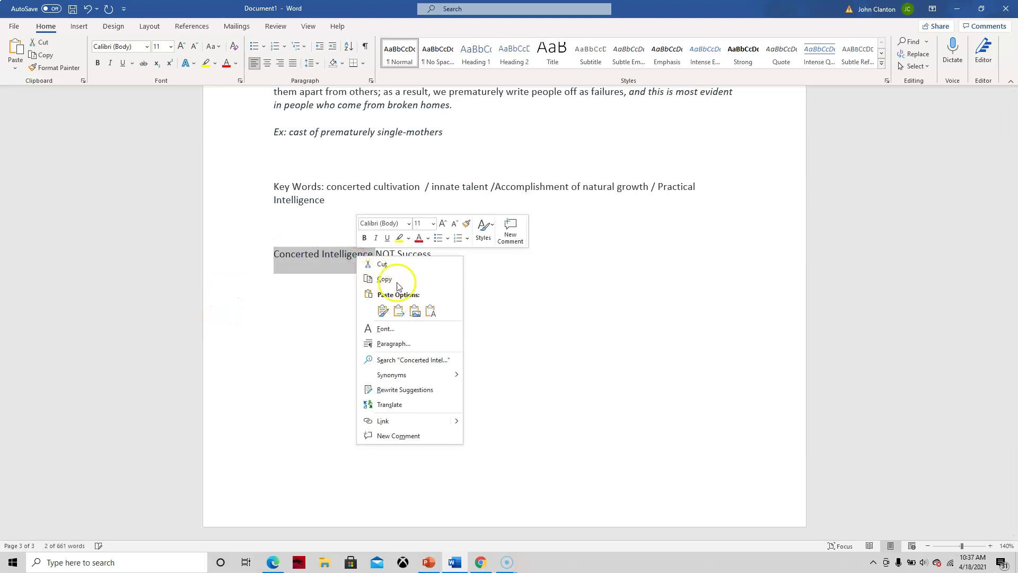
pyautogui.click(396, 277)
# Step: Paste 'Concerted Intelligence' into the EBSCOhost search box and trim the end of the text
pyautogui.moveTo(490, 567)
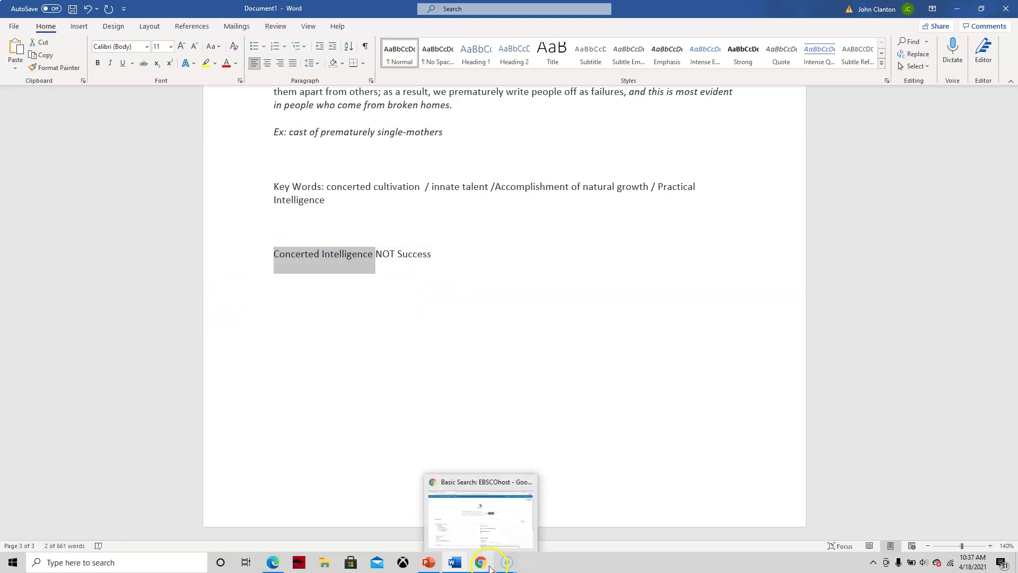
pyautogui.click(496, 523)
pyautogui.rightClick(360, 222)
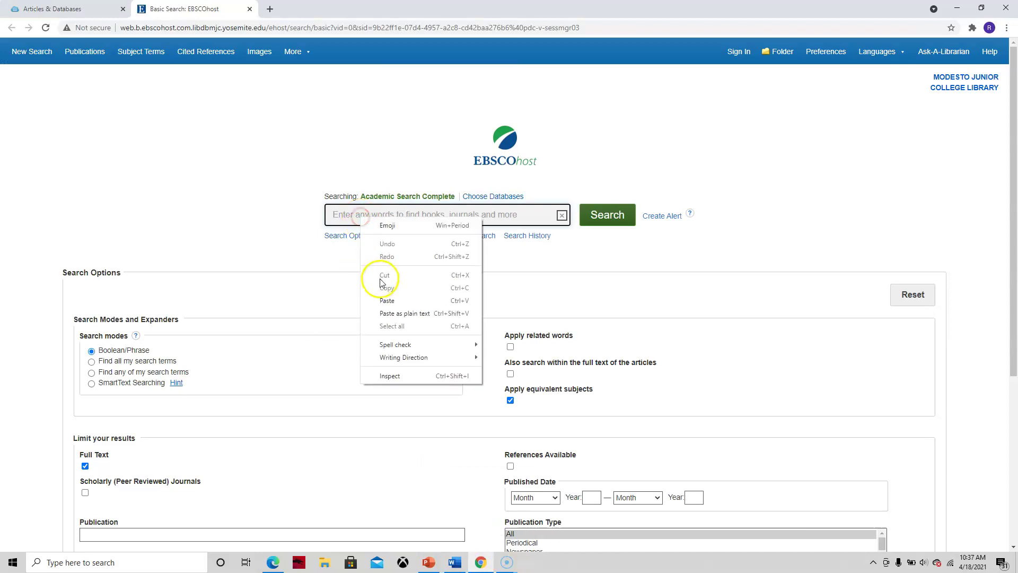
pyautogui.click(386, 298)
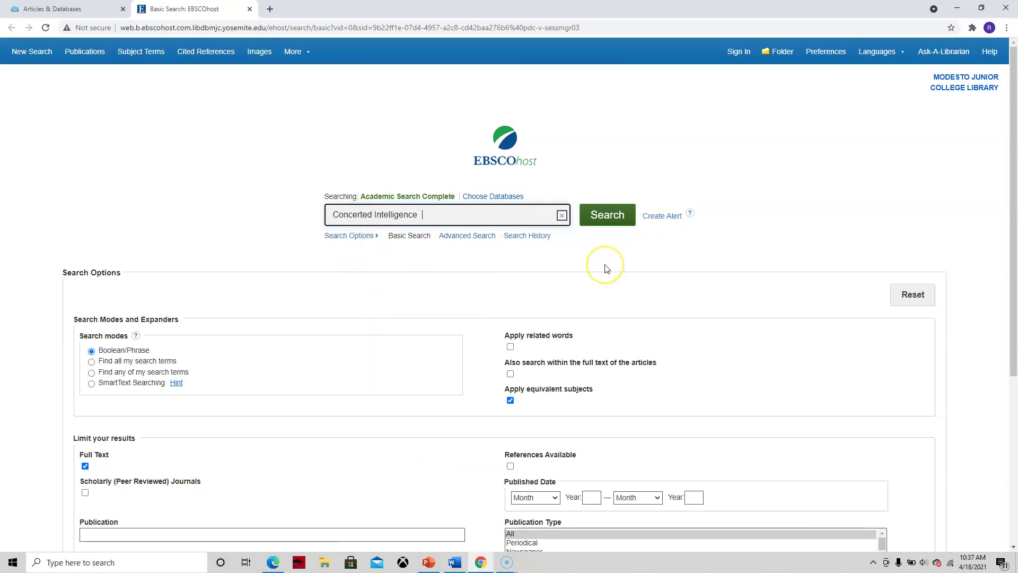
pyautogui.press('BackSpace')
pyautogui.press('BackSpace')
pyautogui.press('BackSpace')
pyautogui.press('BackSpace')
pyautogui.press('BackSpace')
pyautogui.press('BackSpace')
pyautogui.press('BackSpace')
pyautogui.press('BackSpace')
pyautogui.press('BackSpace')
pyautogui.press('BackSpace')
pyautogui.press('BackSpace')
pyautogui.press('BackSpace')
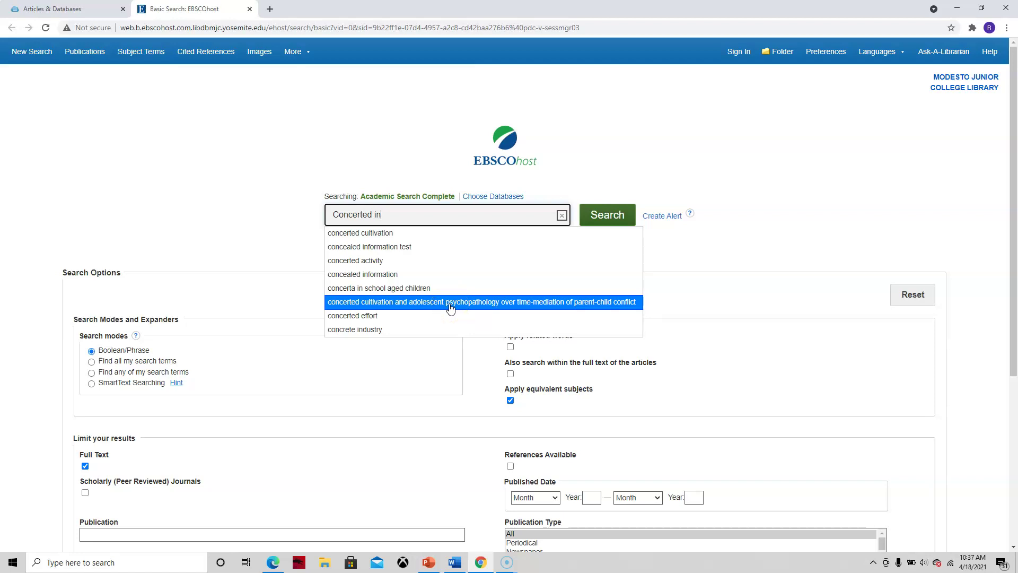
pyautogui.scroll(-1, 452, 307)
pyautogui.scroll(1, 451, 305)
# Step: Search 'concerted cultivation and adolescent psychopathology', limited to scholarly peer-reviewed academic journals
pyautogui.click(450, 303)
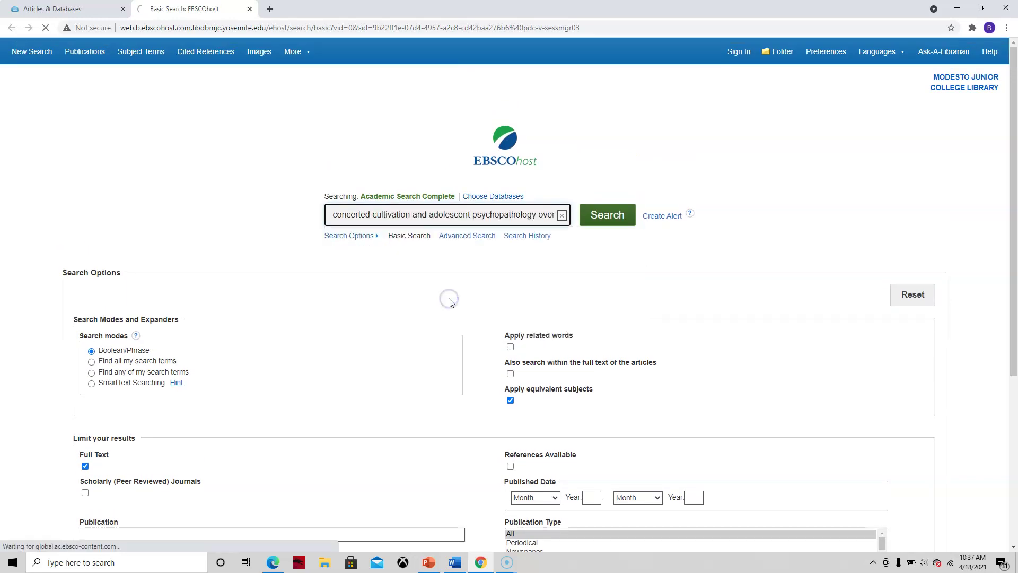
pyautogui.click(592, 220)
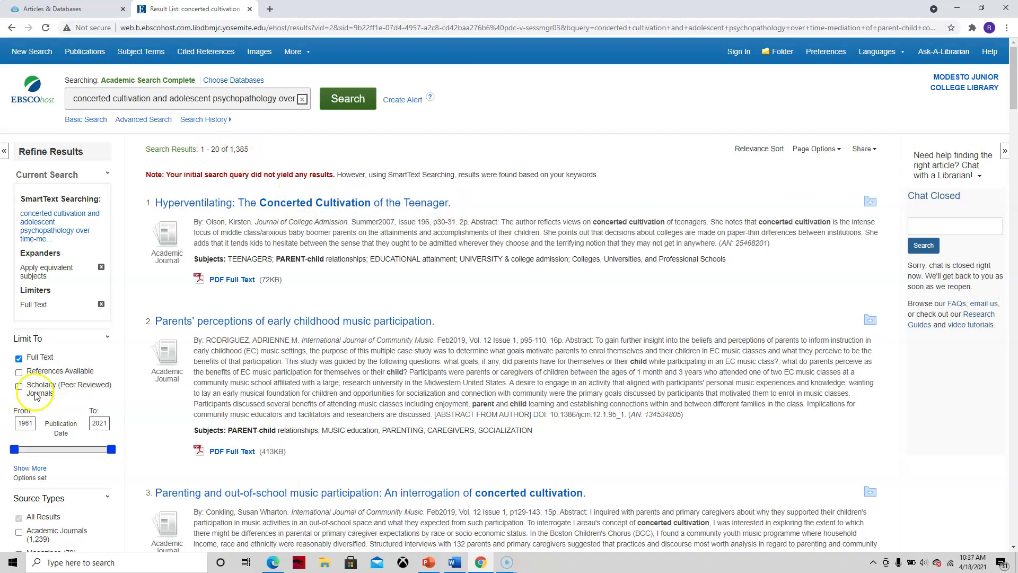
pyautogui.click(19, 387)
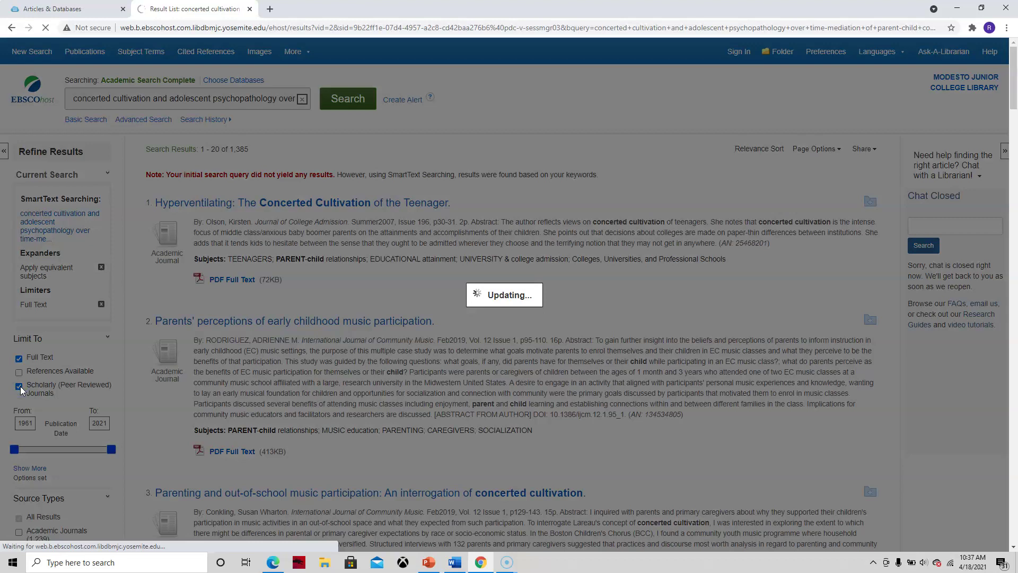
pyautogui.scroll(-1, 88, 477)
pyautogui.scroll(-3, 109, 417)
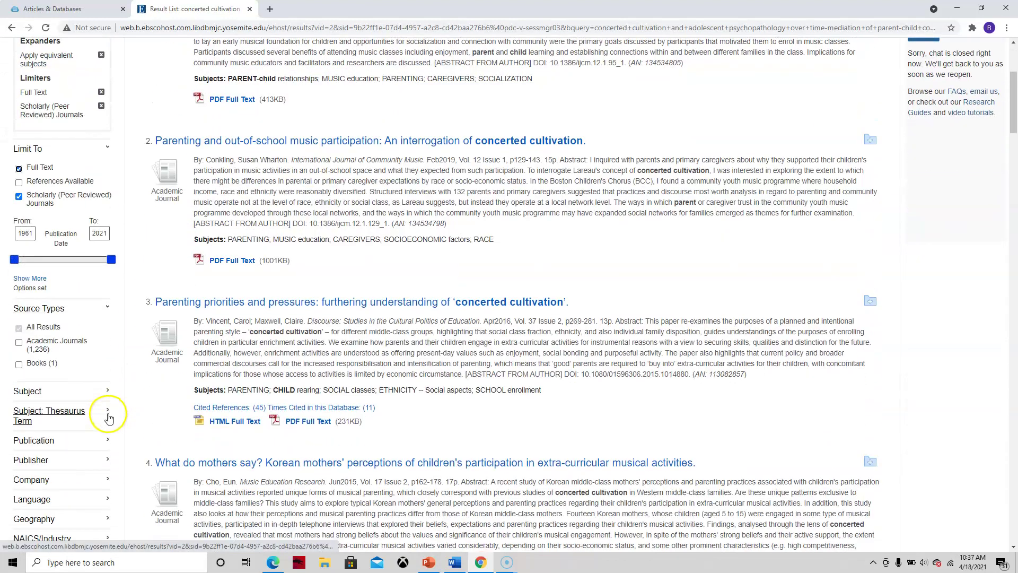
pyautogui.scroll(-2, 109, 418)
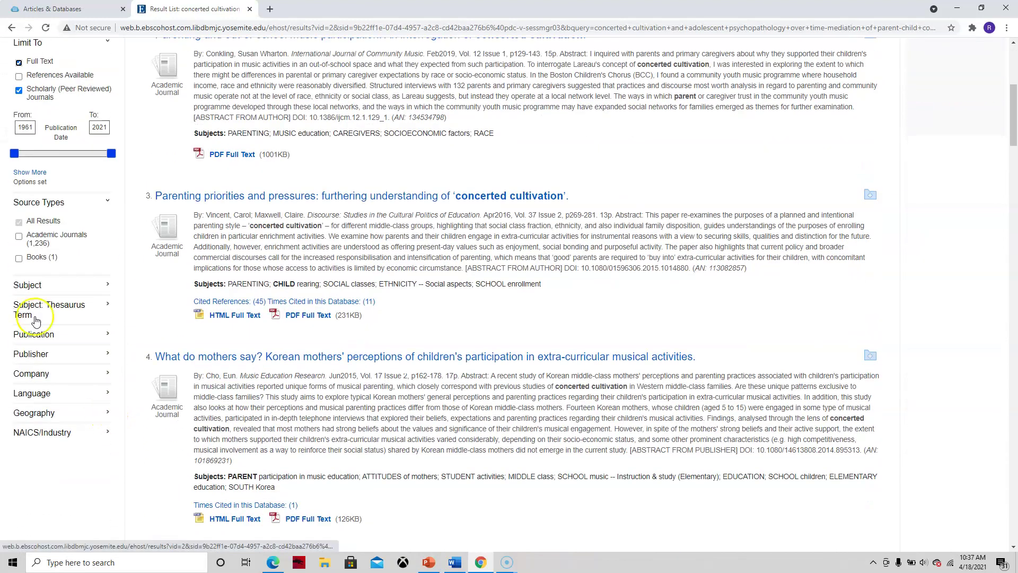
pyautogui.click(21, 240)
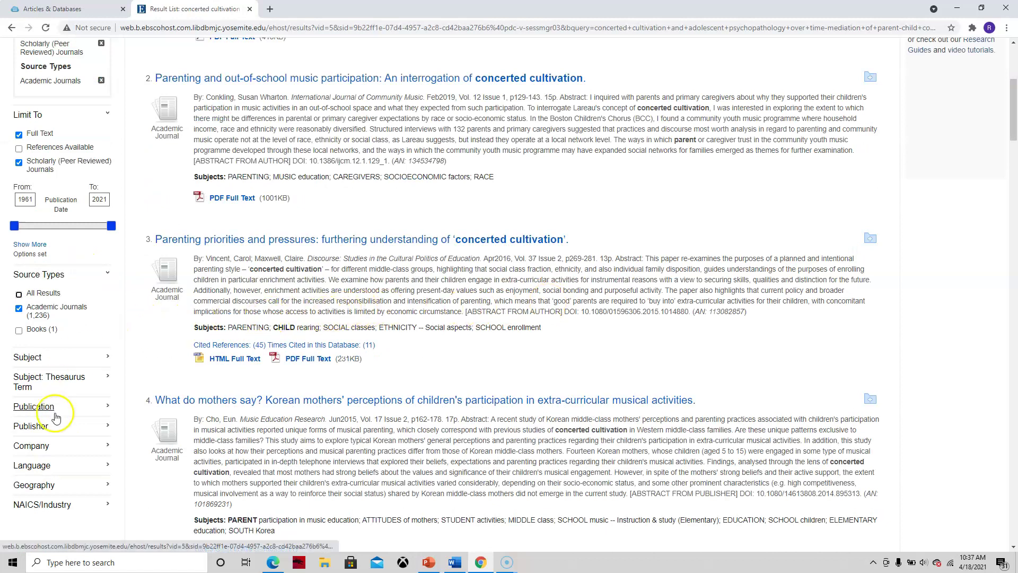
# Step: Open the PDF Full Text of result 2, 'Parenting and out-of-school music participation'
pyautogui.scroll(-2, 55, 417)
pyautogui.scroll(3, 58, 409)
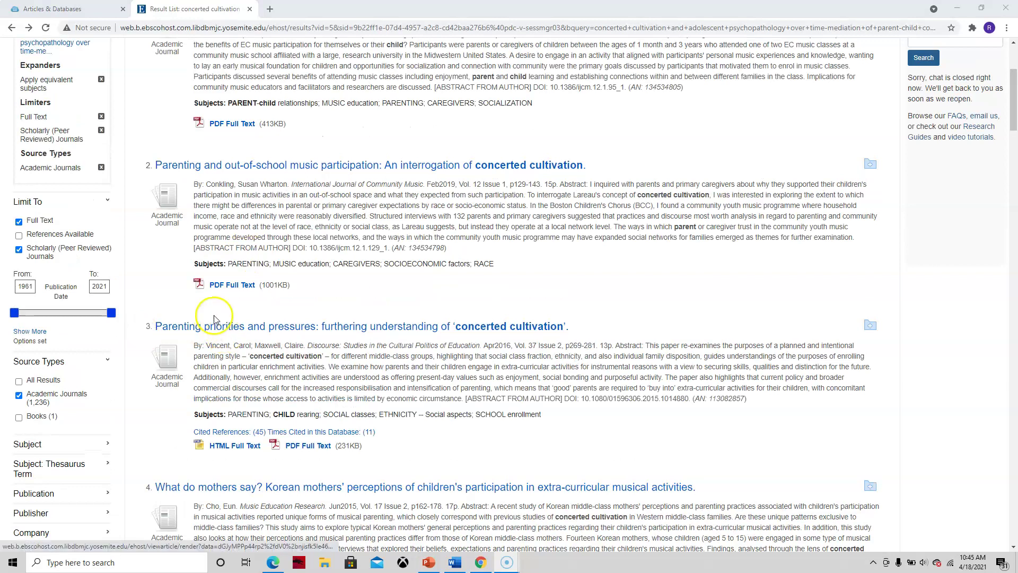
pyautogui.click(228, 290)
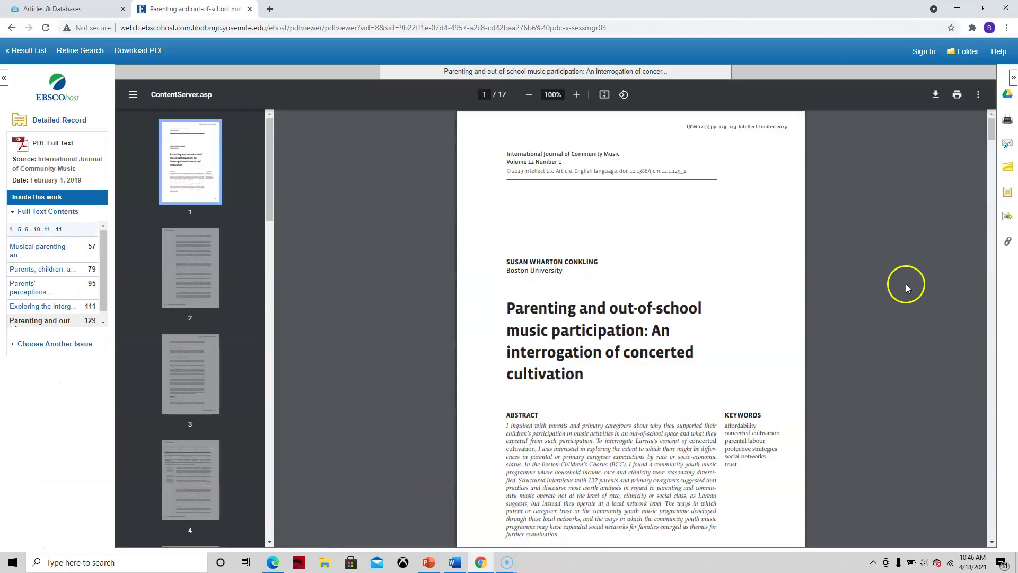
# Step: Enlarge the music participation article's PDF to read its title, abstract and keywords
pyautogui.scroll(-1, 610, 238)
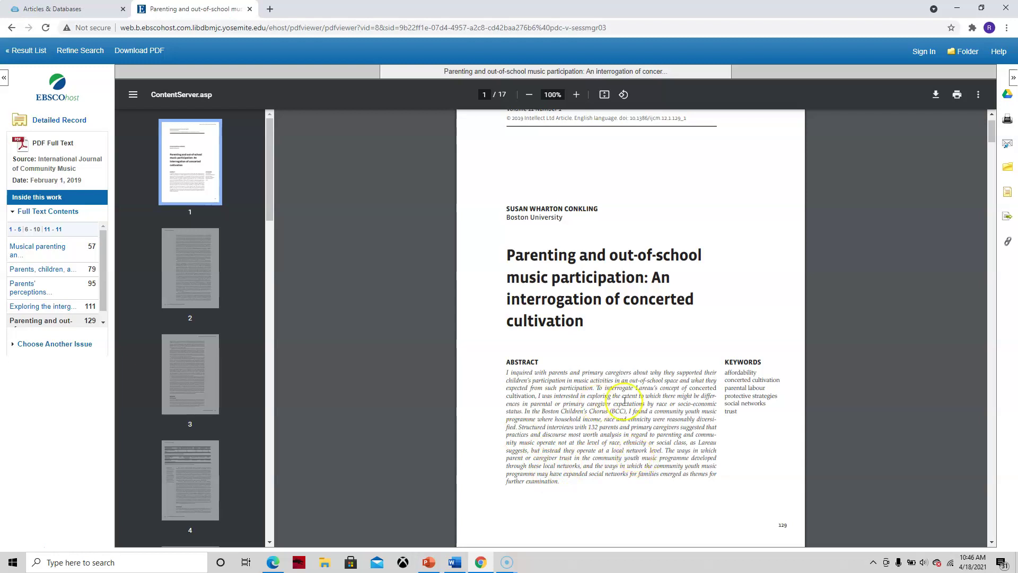
pyautogui.click(577, 94)
pyautogui.click(577, 94)
pyautogui.scroll(-3, 750, 318)
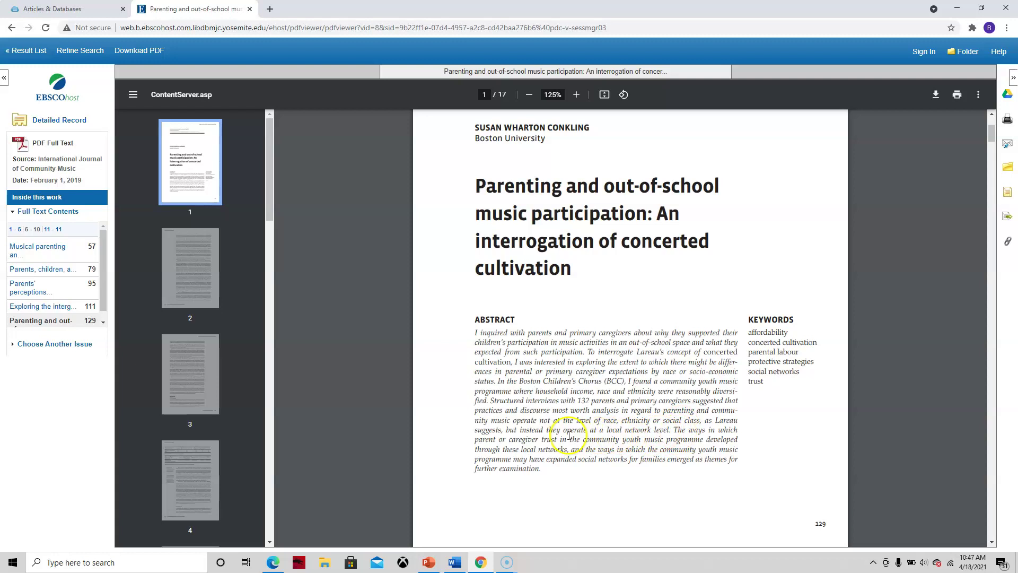
# Step: Highlight 'but instead they operate at a local network level', then move to page 11's Implications section
pyautogui.moveTo(515, 432); pyautogui.dragTo(663, 429)
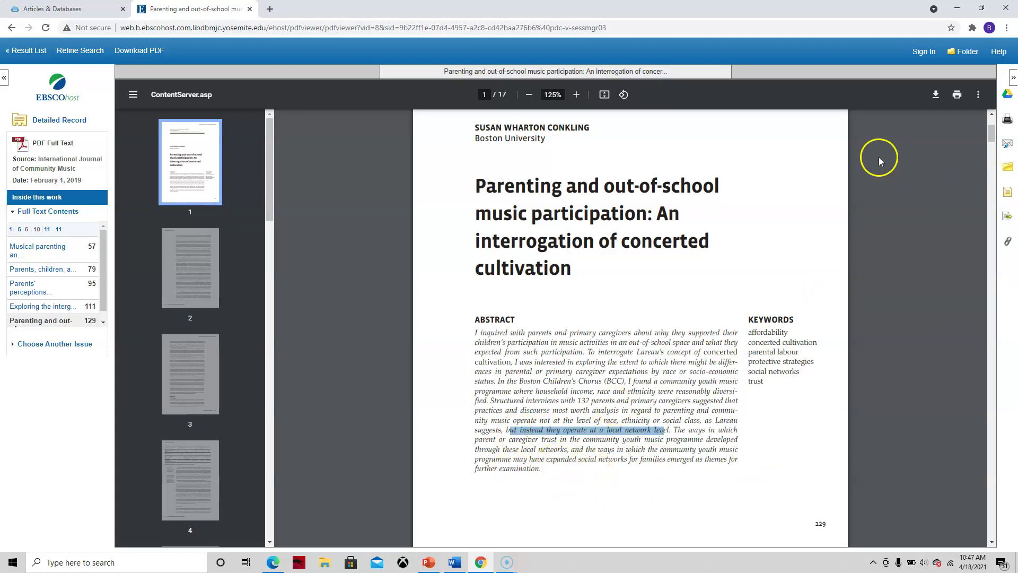
pyautogui.moveTo(993, 136); pyautogui.dragTo(1014, 398)
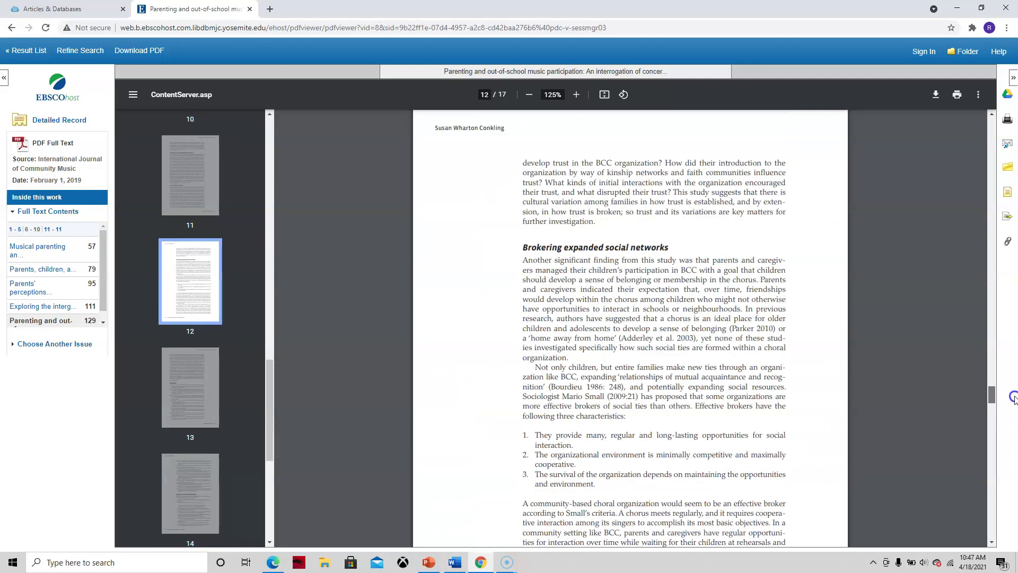
pyautogui.moveTo(1014, 398); pyautogui.dragTo(1014, 373)
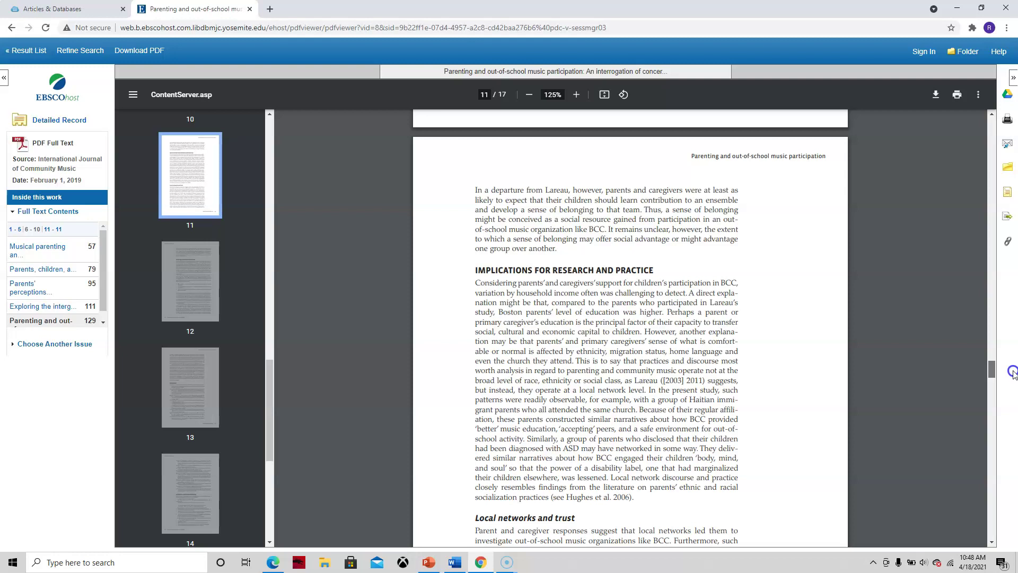
# Step: Select, then deselect, the 'What is the outcome of concerted cultivation?' paragraph on page 10
pyautogui.scroll(5, 1012, 368)
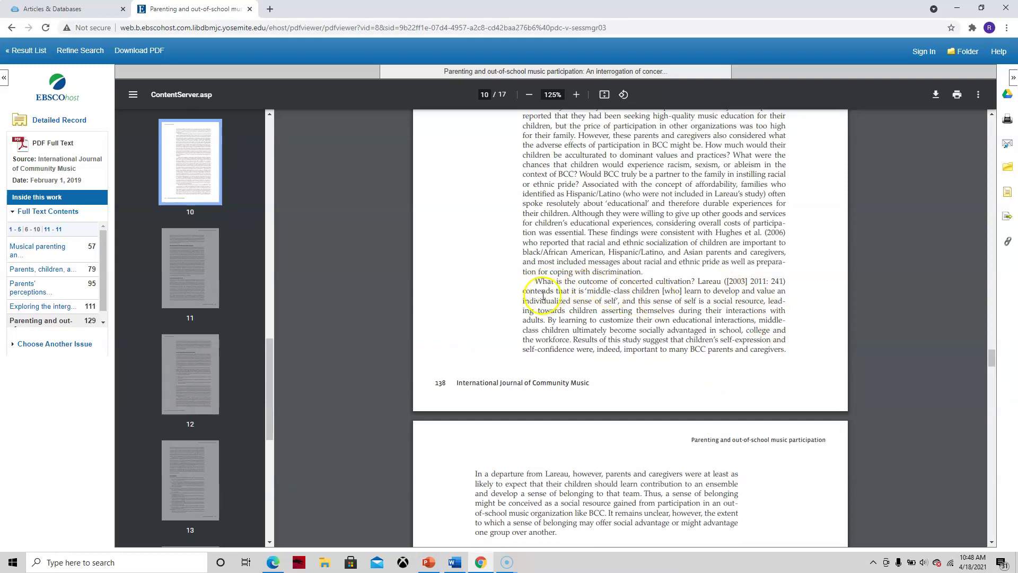
pyautogui.moveTo(536, 281); pyautogui.dragTo(571, 312)
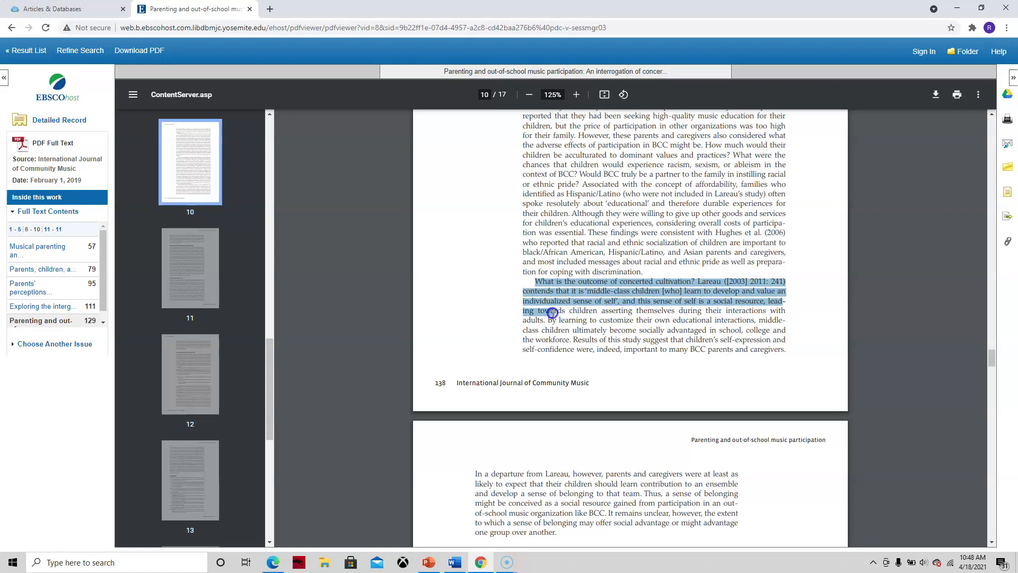
pyautogui.moveTo(551, 314); pyautogui.dragTo(548, 319)
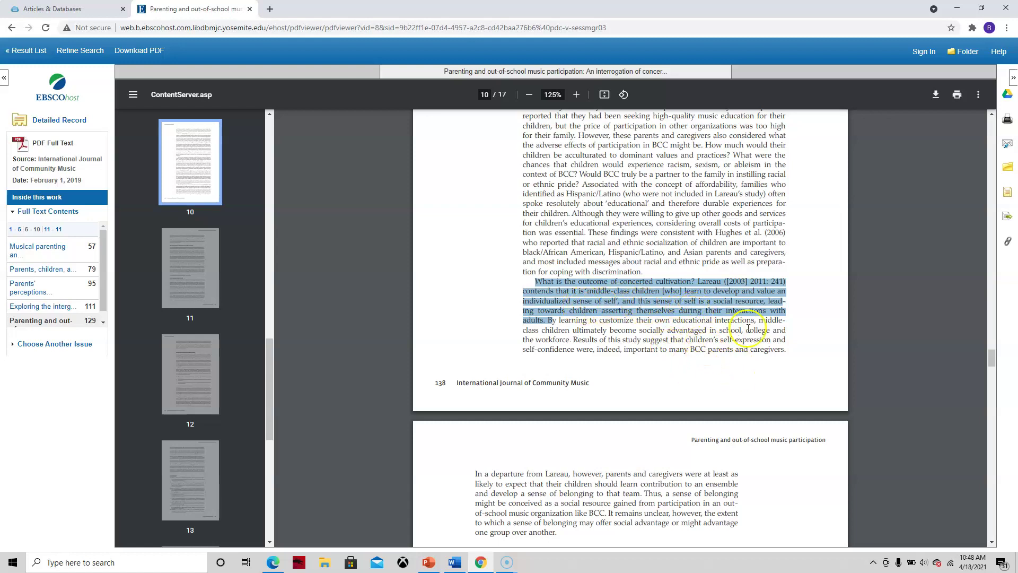
pyautogui.click(789, 378)
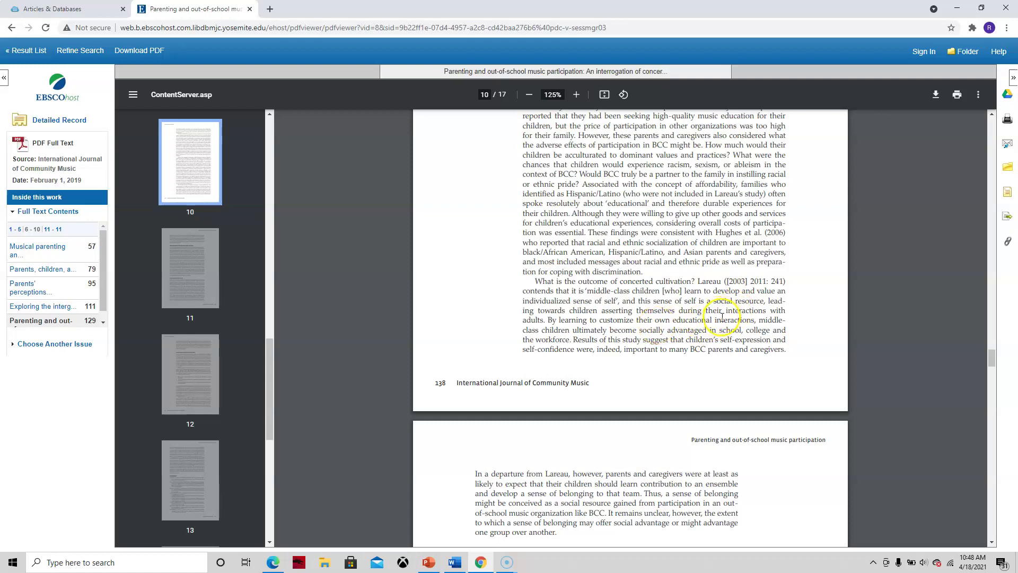
pyautogui.click(574, 341)
pyautogui.click(654, 393)
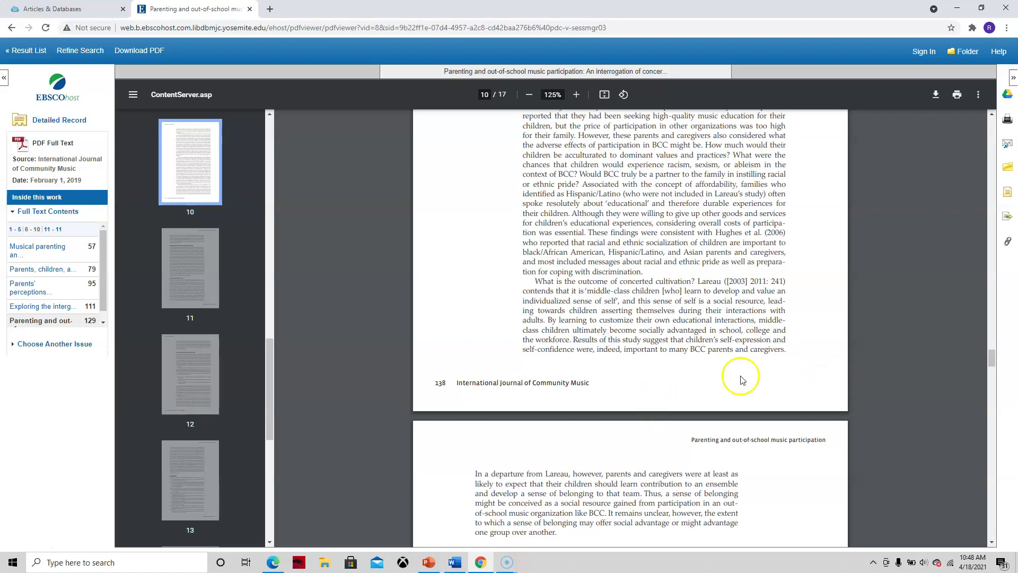
pyautogui.scroll(-1, 746, 361)
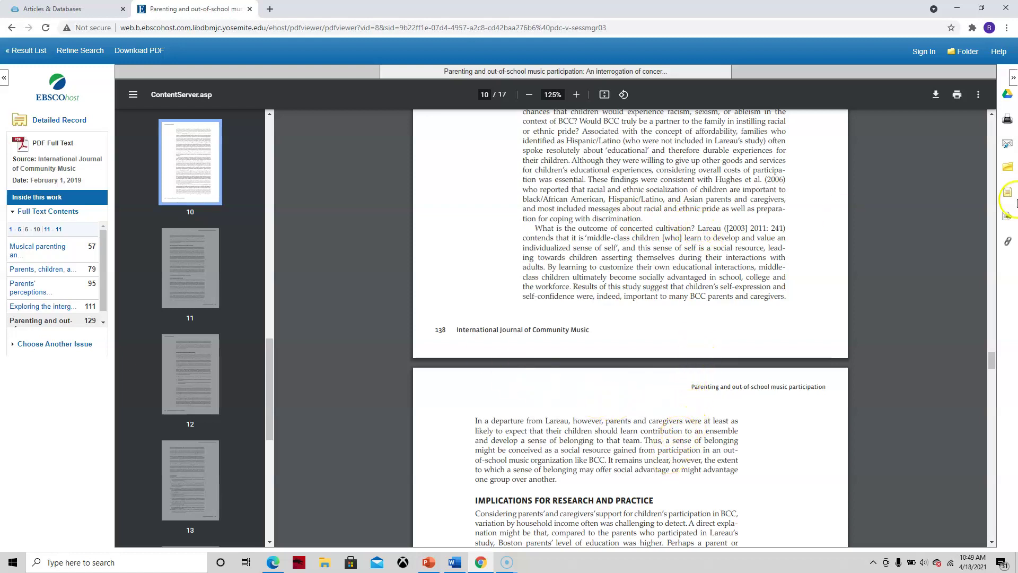
pyautogui.scroll(-1, 902, 382)
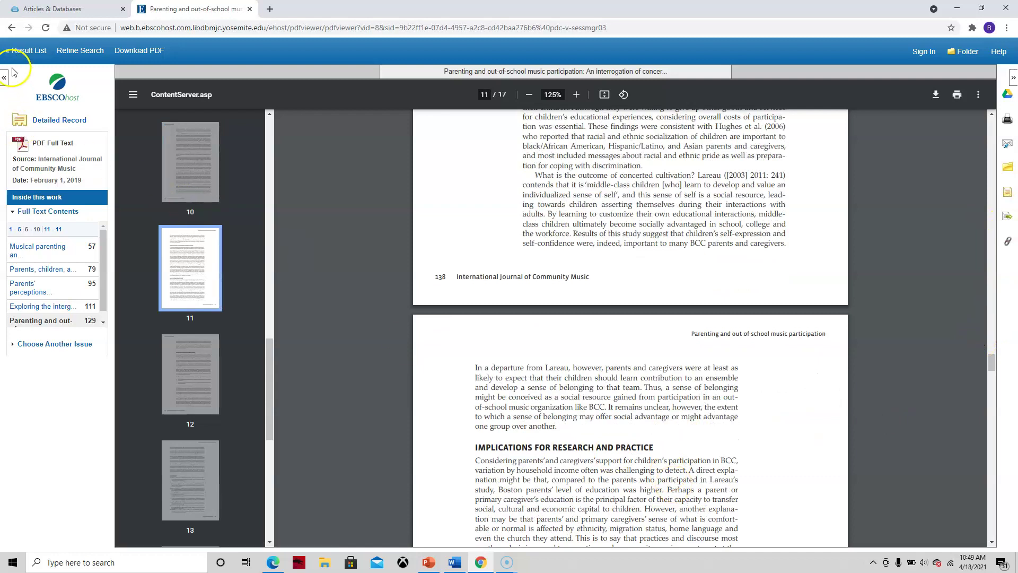
# Step: Return to the result list and open result 3's 'Parenting priorities and pressures' PDF
pyautogui.click(11, 28)
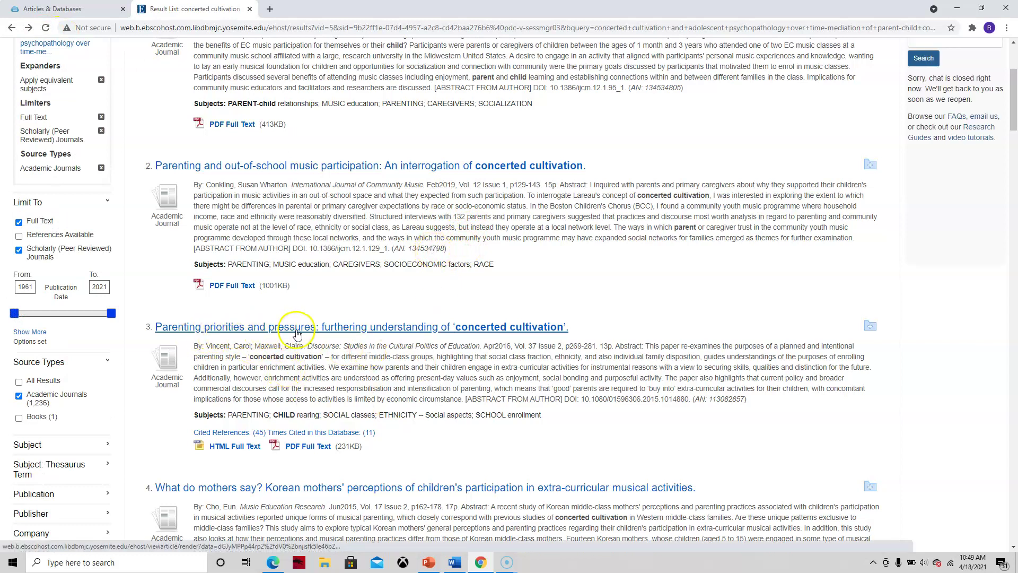
pyautogui.click(304, 447)
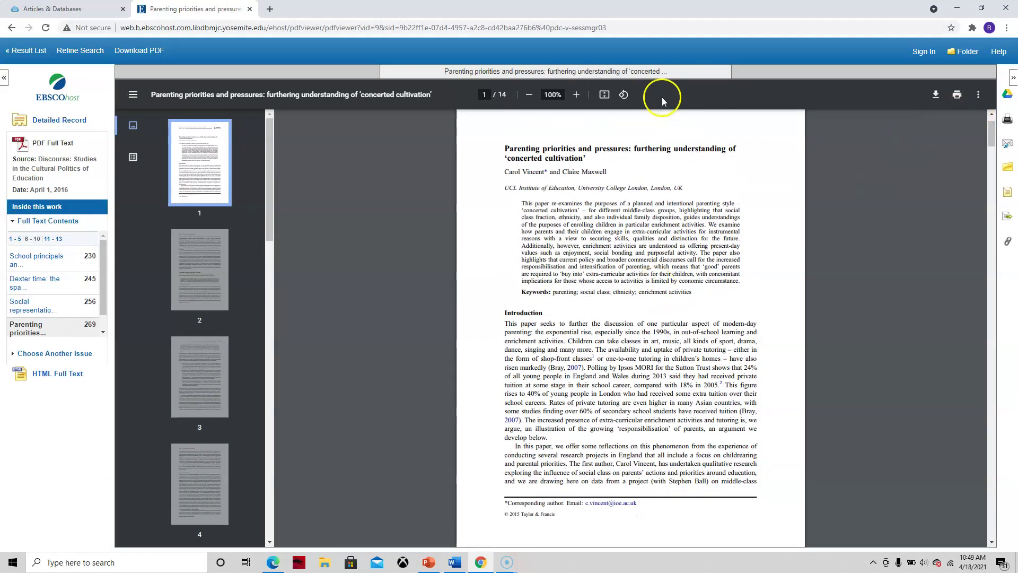
# Step: Zoom to 150%, go to page 10, and select the 'We have also argued…' Concluding thoughts passage
pyautogui.click(576, 95)
pyautogui.click(576, 95)
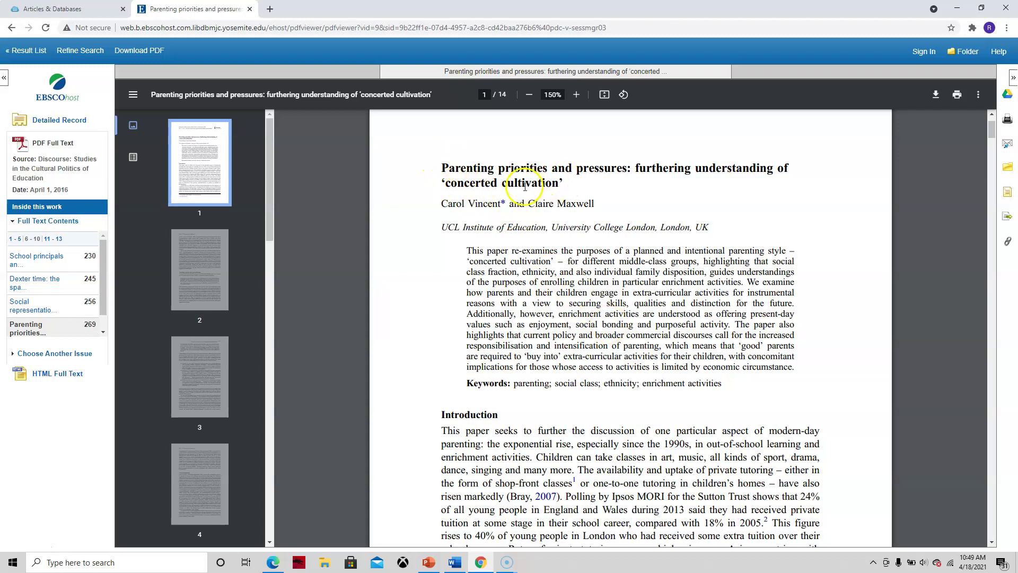
pyautogui.scroll(-5, 622, 314)
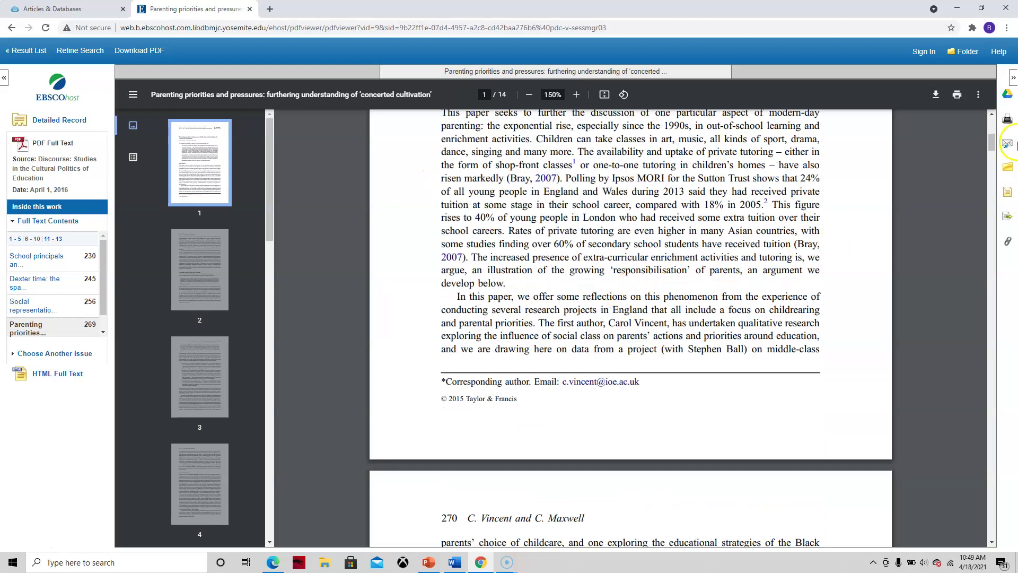
pyautogui.moveTo(986, 133); pyautogui.dragTo(1005, 390)
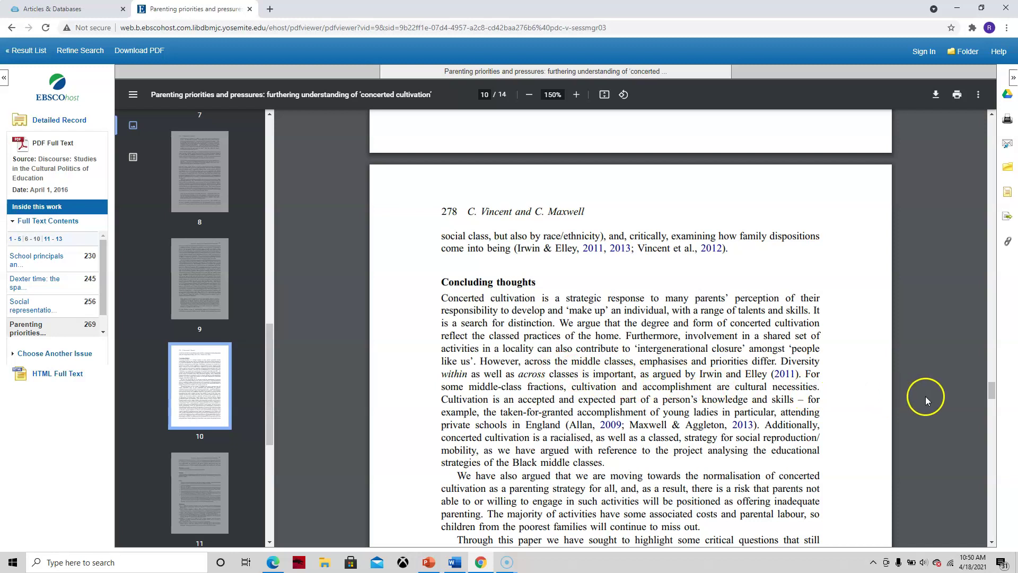
pyautogui.scroll(-1, 831, 399)
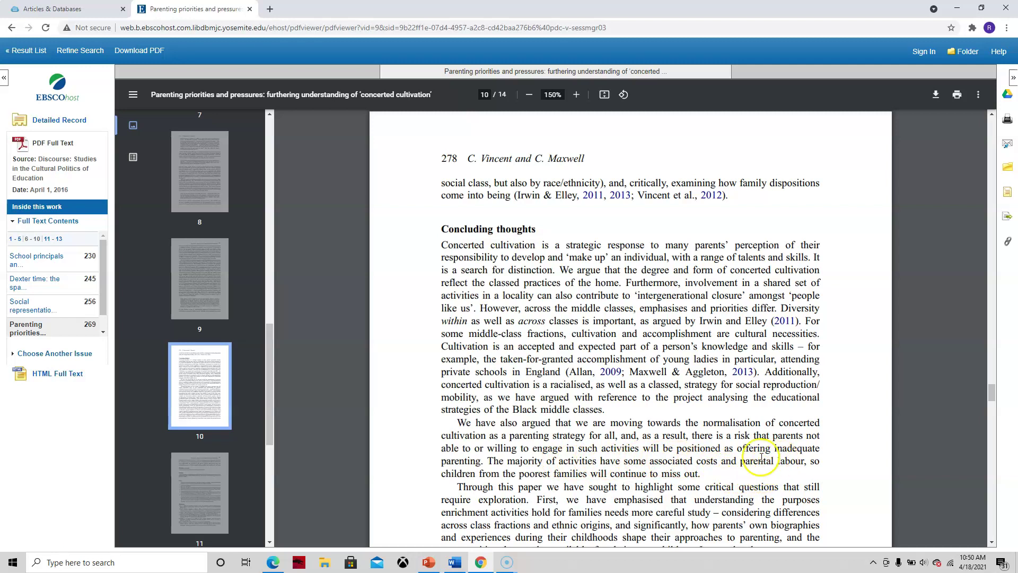
pyautogui.moveTo(456, 422); pyautogui.dragTo(493, 454)
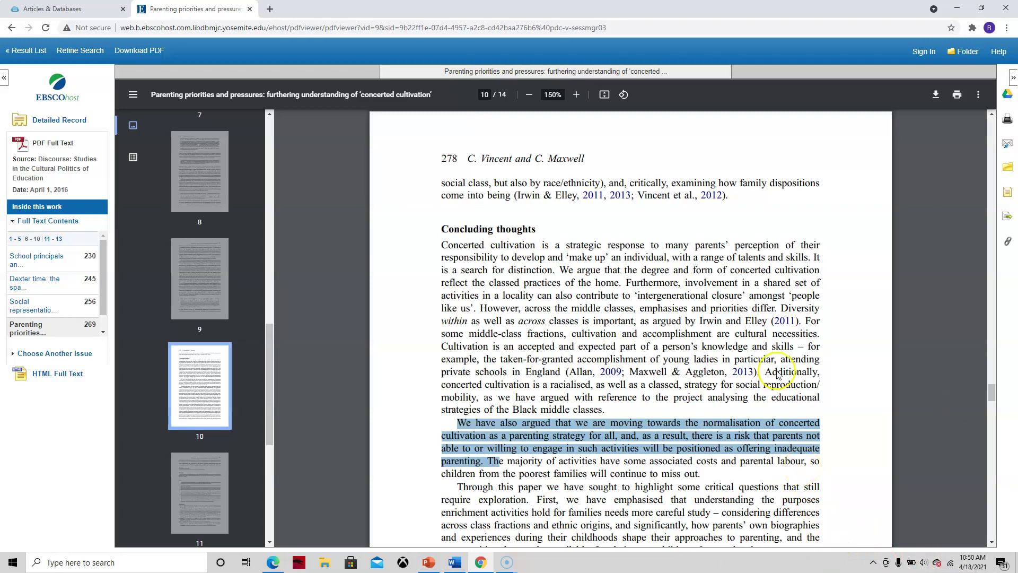
# Step: Return to the Word brainstorm page and deselect the 'Concerted Intelligence NOT Success' line
pyautogui.click(455, 563)
pyautogui.scroll(3, 465, 524)
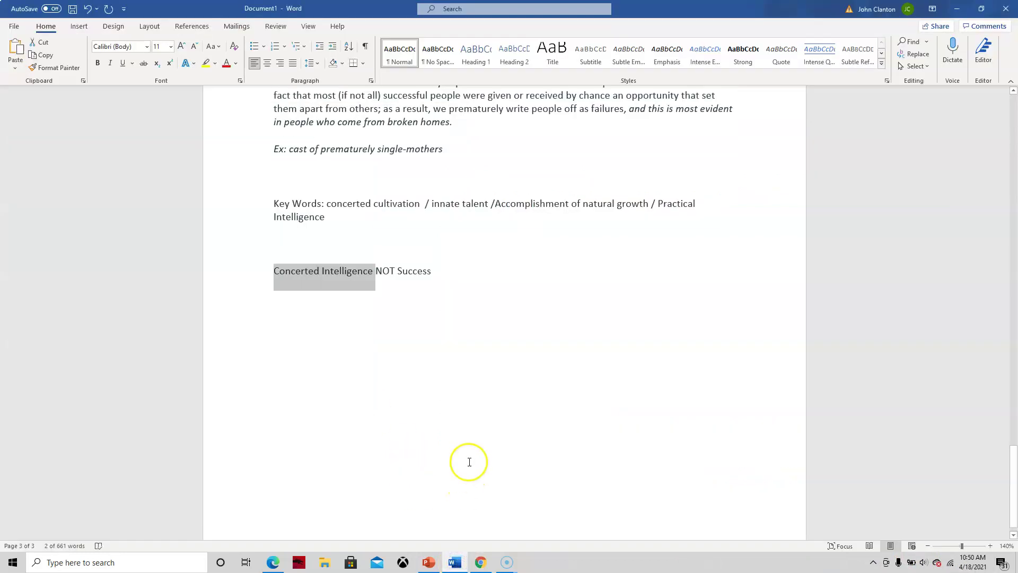
pyautogui.click(341, 400)
pyautogui.scroll(3, 357, 316)
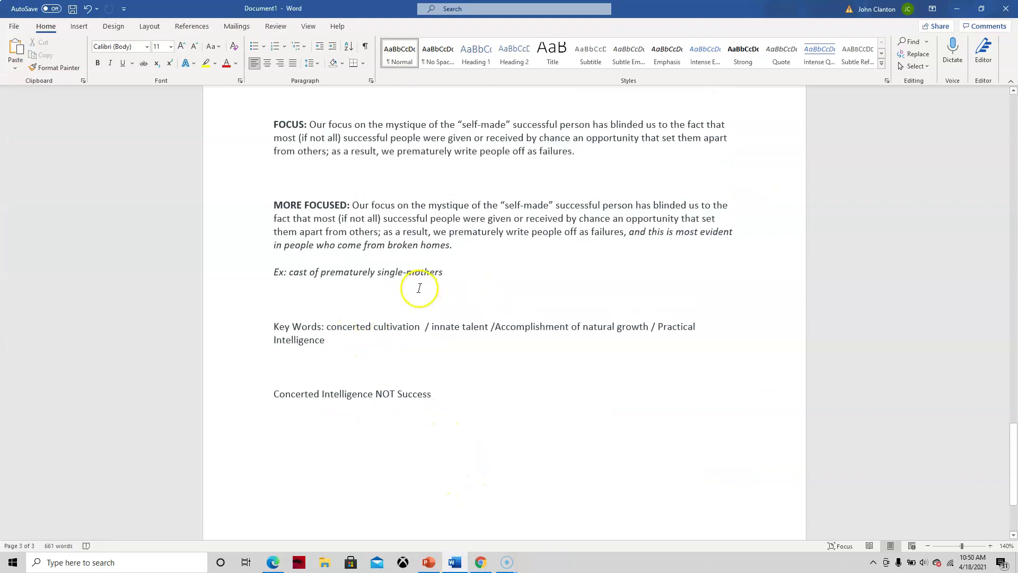